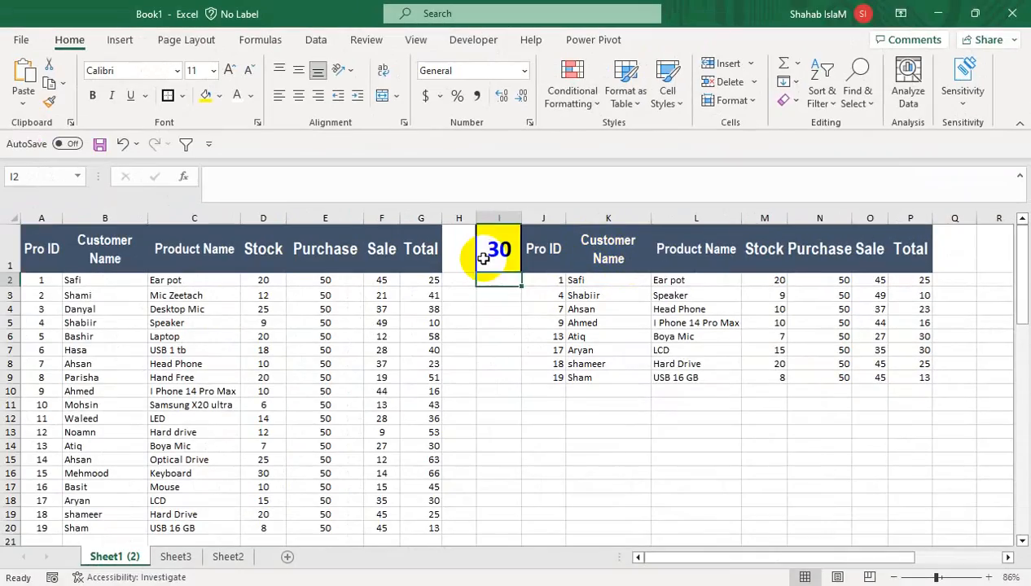
Set the threshold in cell I1 to 40 and review the filtered stock list beside it.
left_click(24, 187)
type("4")
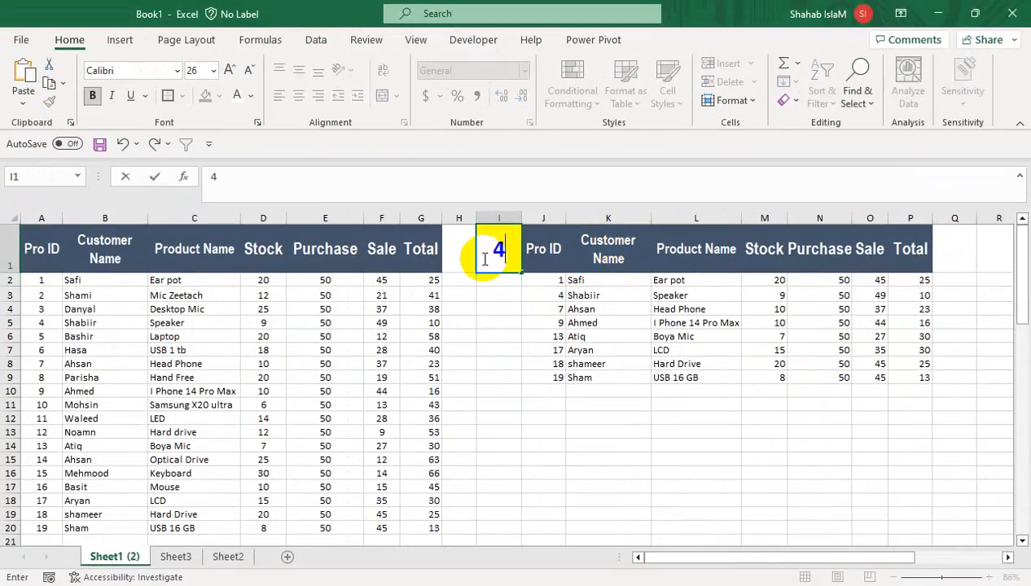
type("0")
key("Return")
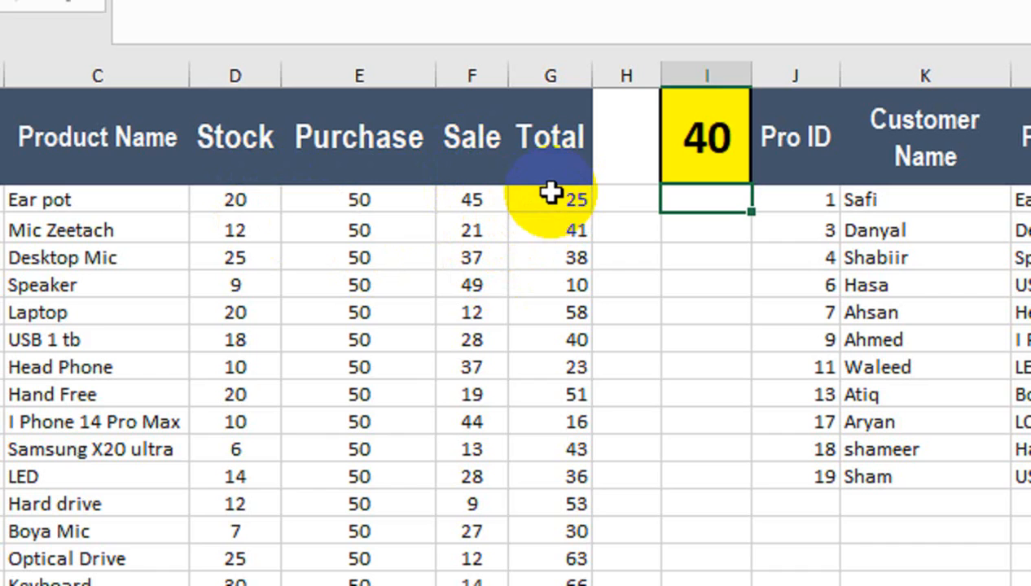
scroll(738, 334, "right", 5)
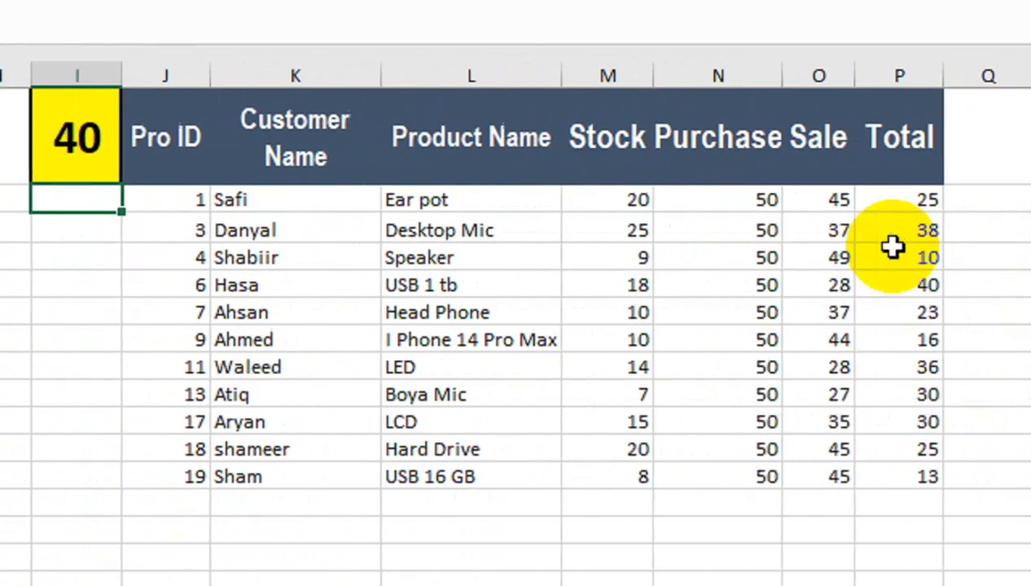
scroll(893, 247, "right", 1)
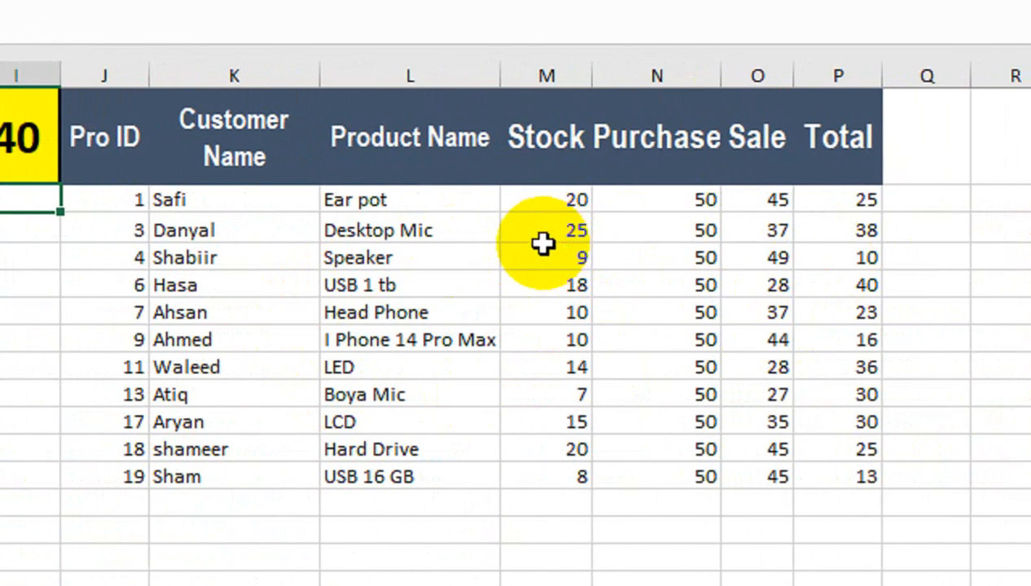
scroll(218, 218, "left", 2)
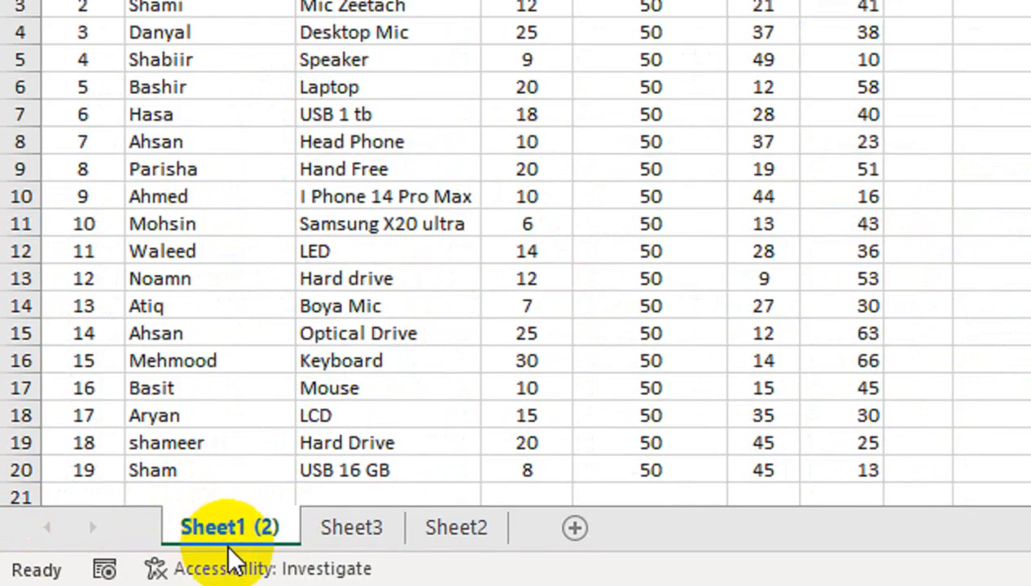
Create a copy of the worksheet Sheet1 (2) within Book1.
right_click(236, 537)
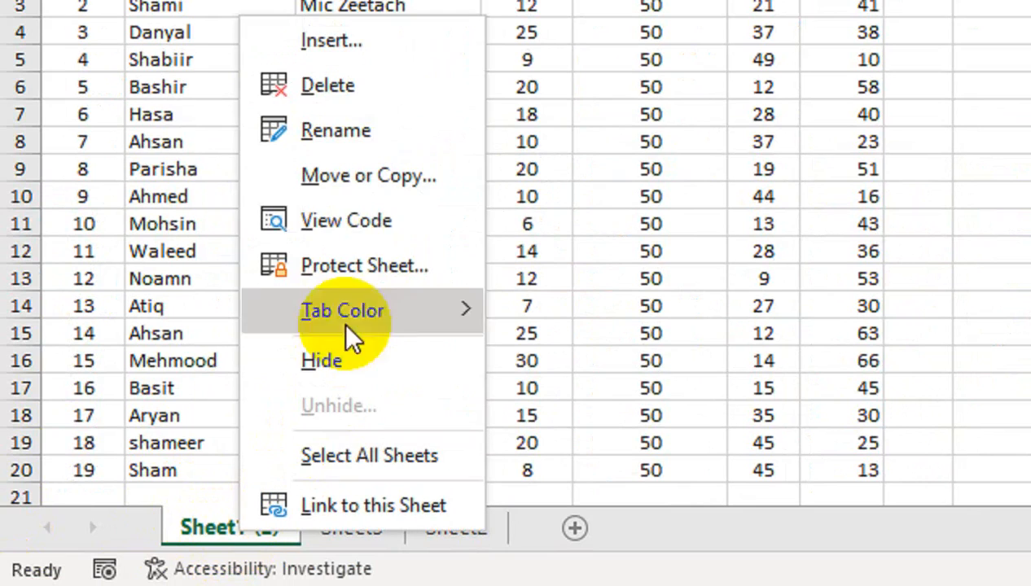
left_click(429, 163)
left_click(263, 329)
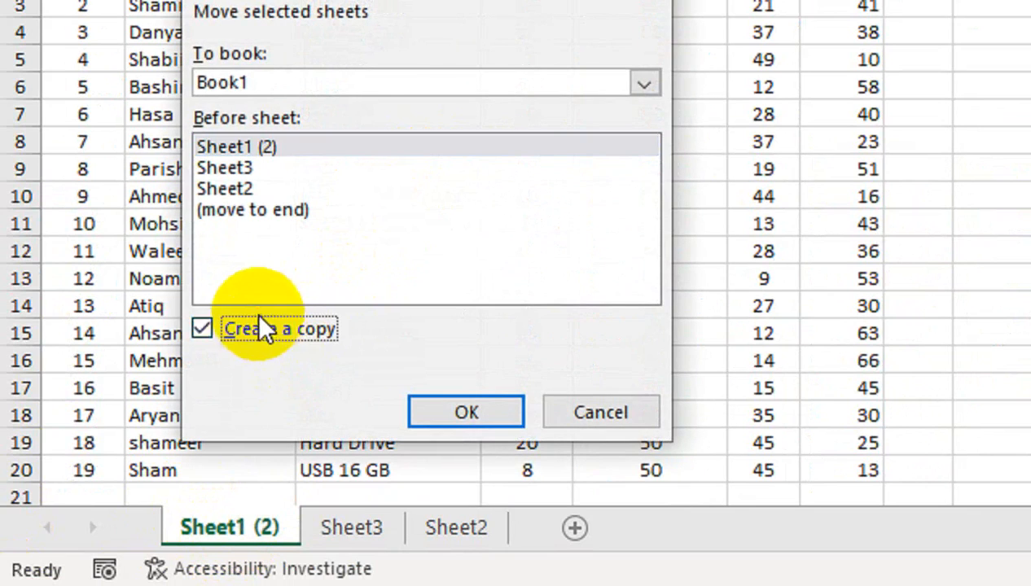
left_click(413, 419)
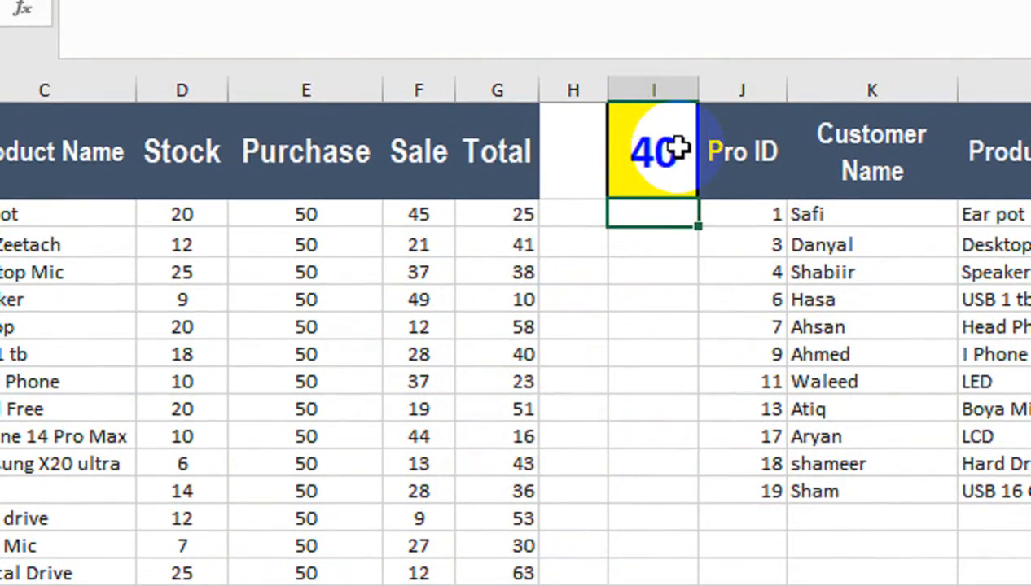
left_click(678, 149)
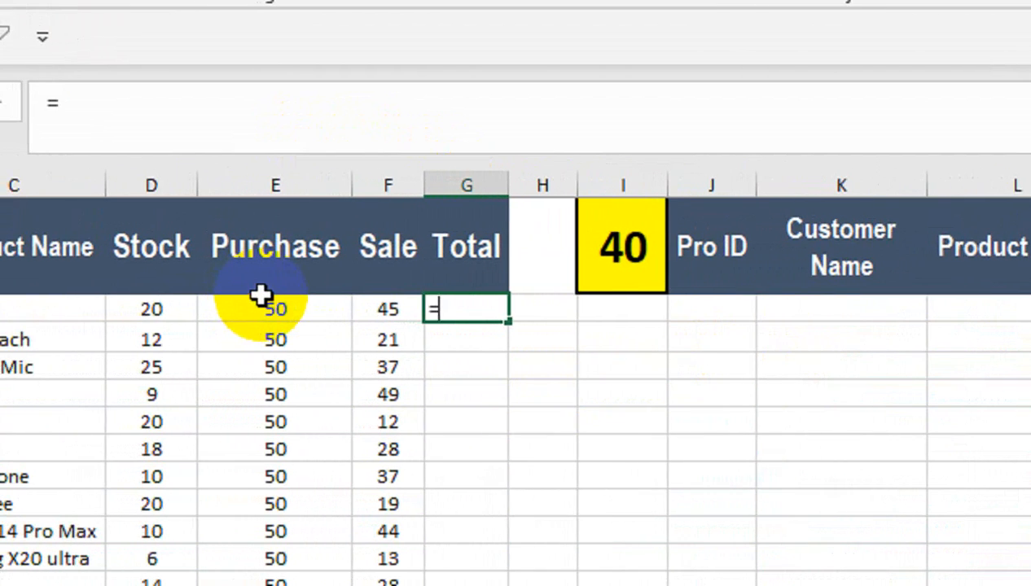
Enter =D2+E2-F2 as the first Total in G2 and fill it down the whole Total column.
key("Left")
key("Left")
key("Left")
type("+")
key("Left")
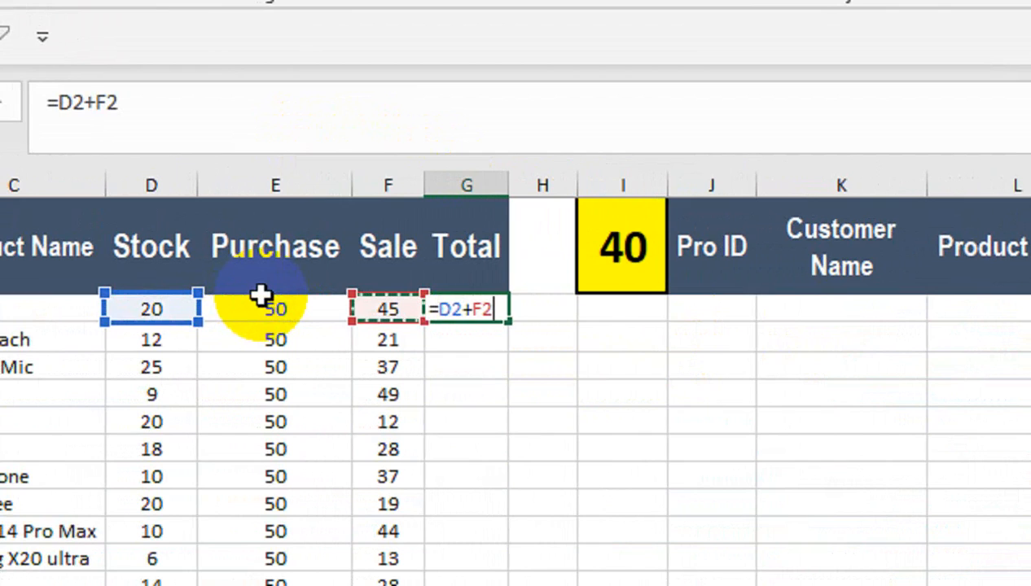
key("Left")
type("--")
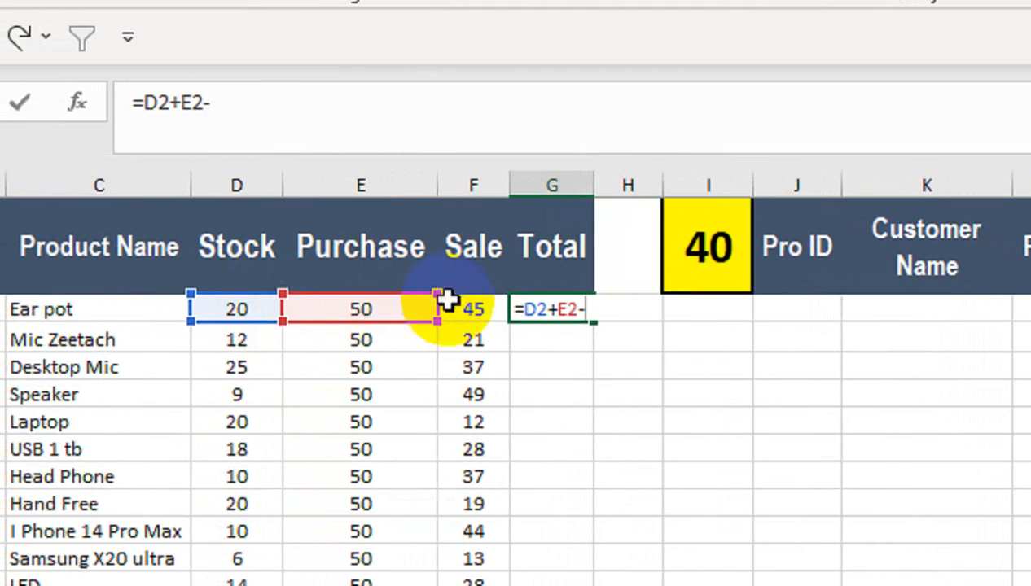
left_click(465, 314)
key("Return")
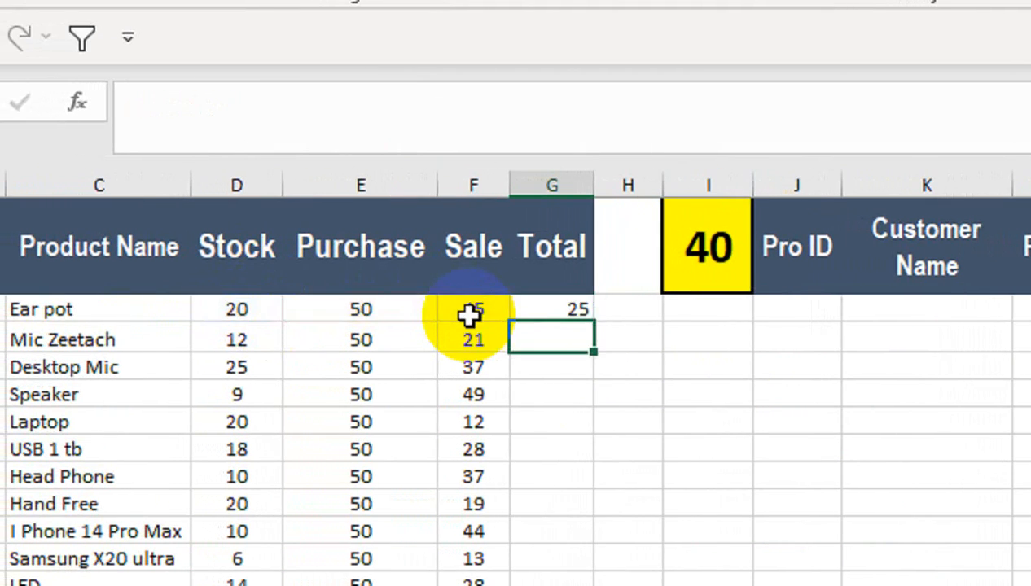
left_click(562, 311)
double_click(594, 324)
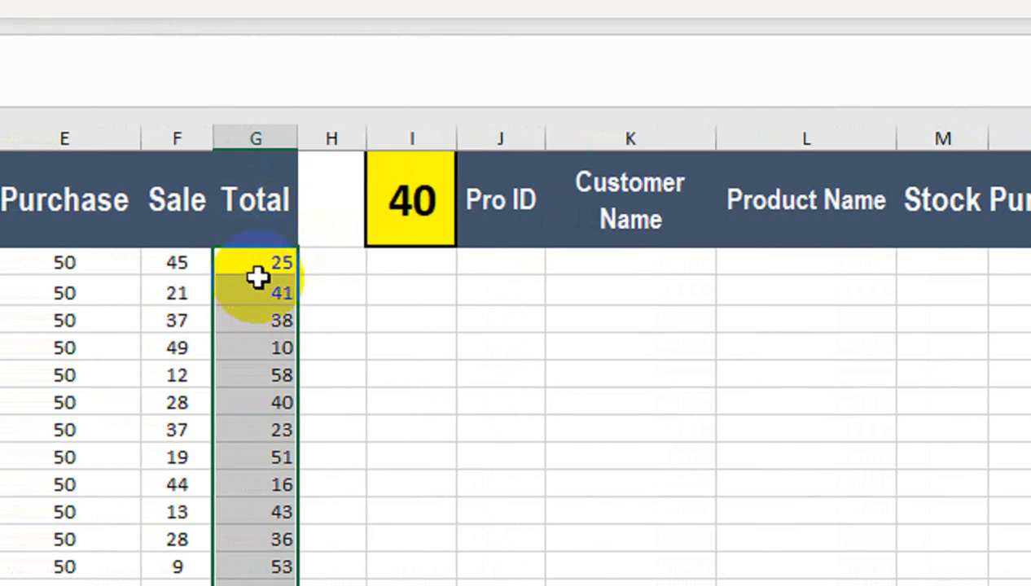
Change the font color of the number in cell H1 to black.
left_click(379, 217, "ctrl")
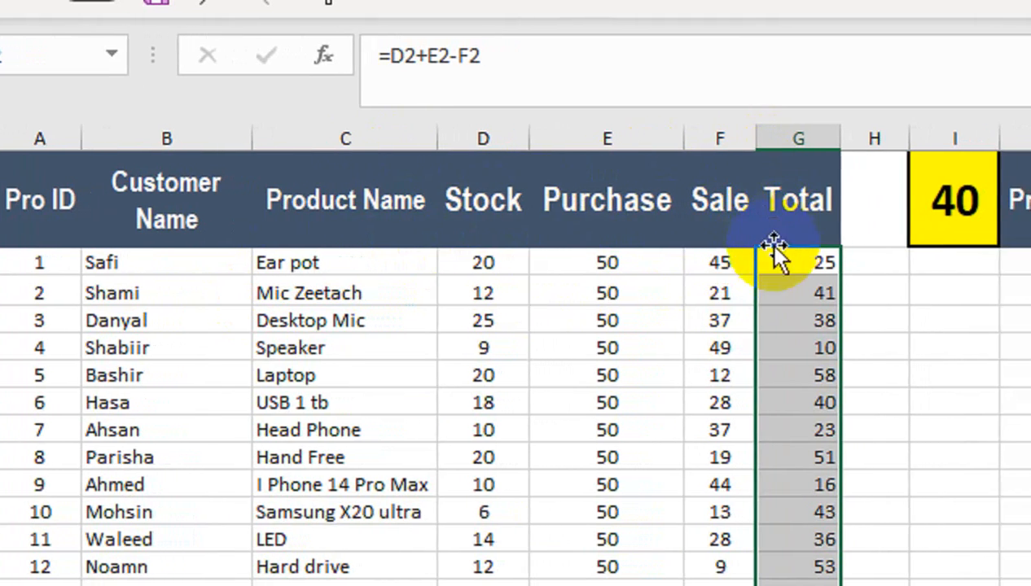
left_click(880, 183)
left_click(377, 131)
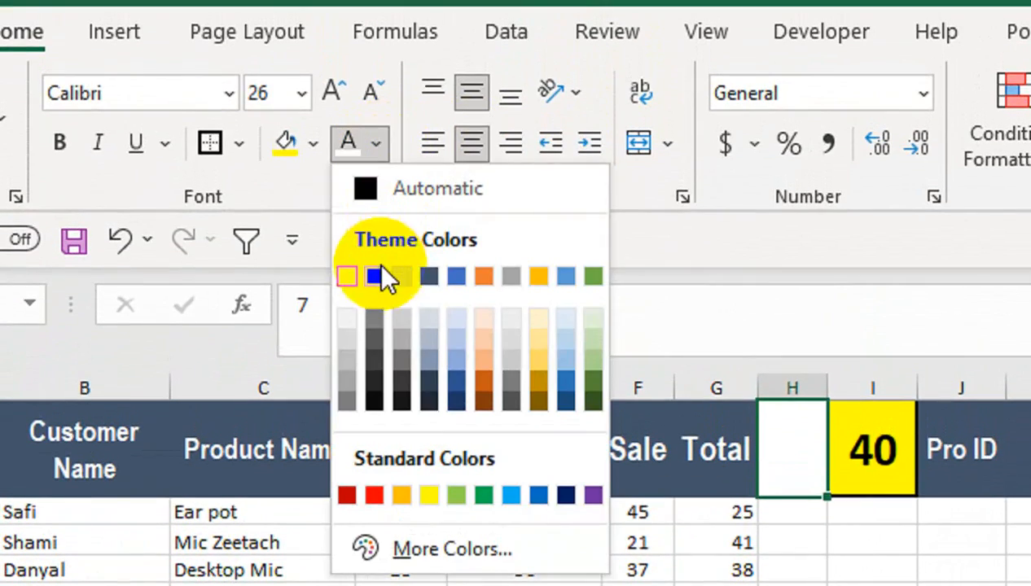
left_click(373, 266)
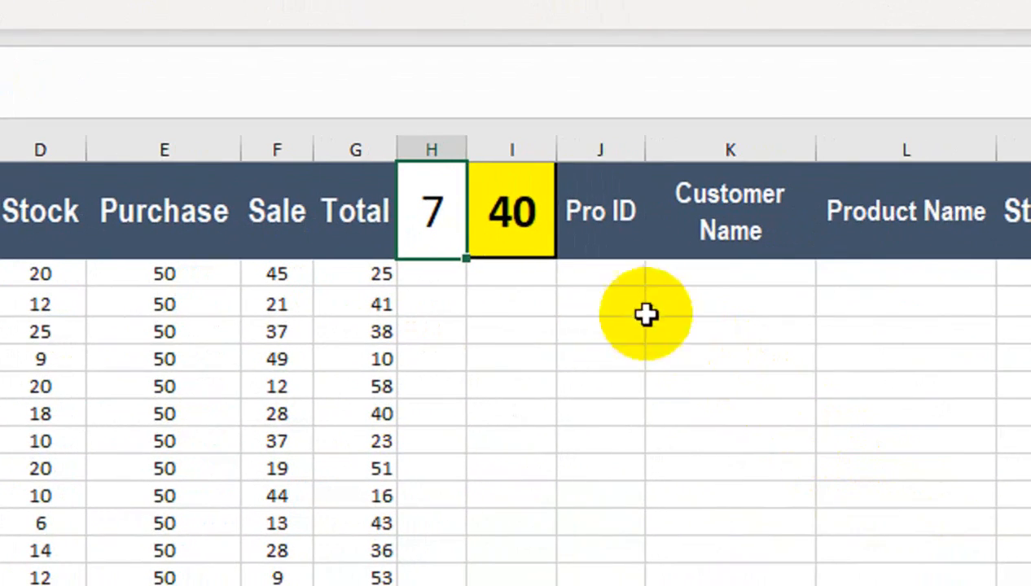
Begin a formula in J2, the first cell under the second Pro ID header.
left_click(861, 387)
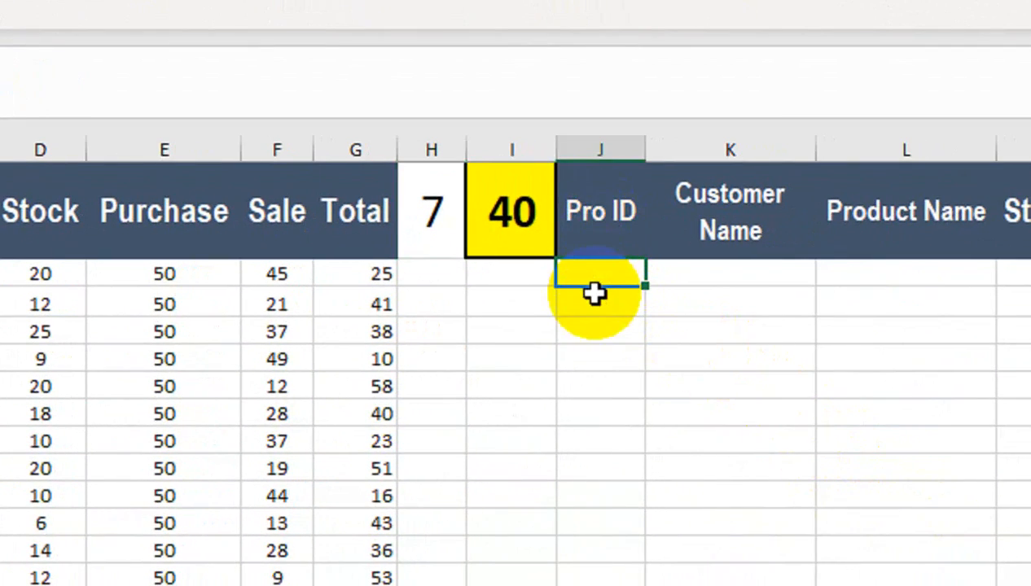
type("=")
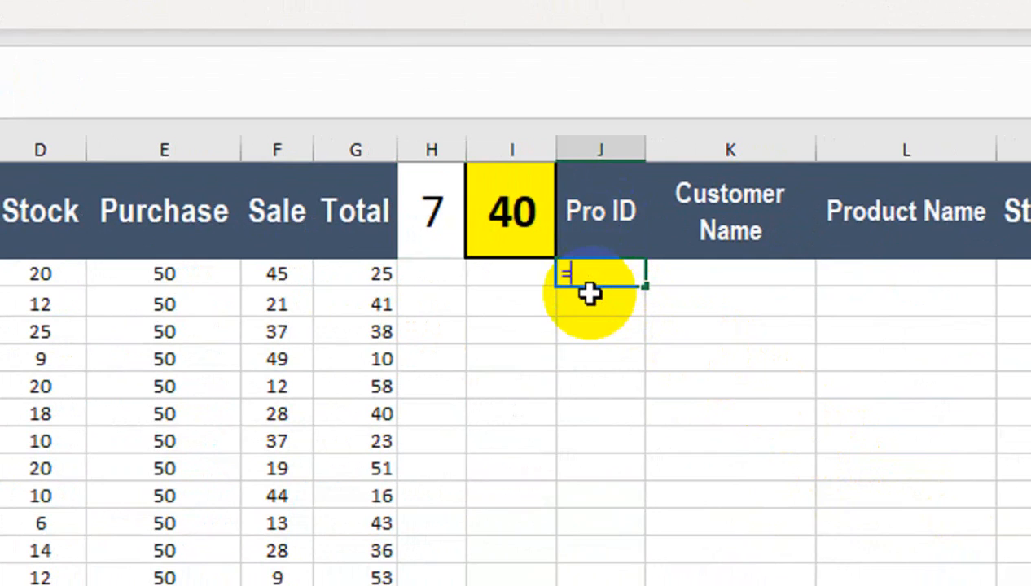
type("IF")
key("BackSpace")
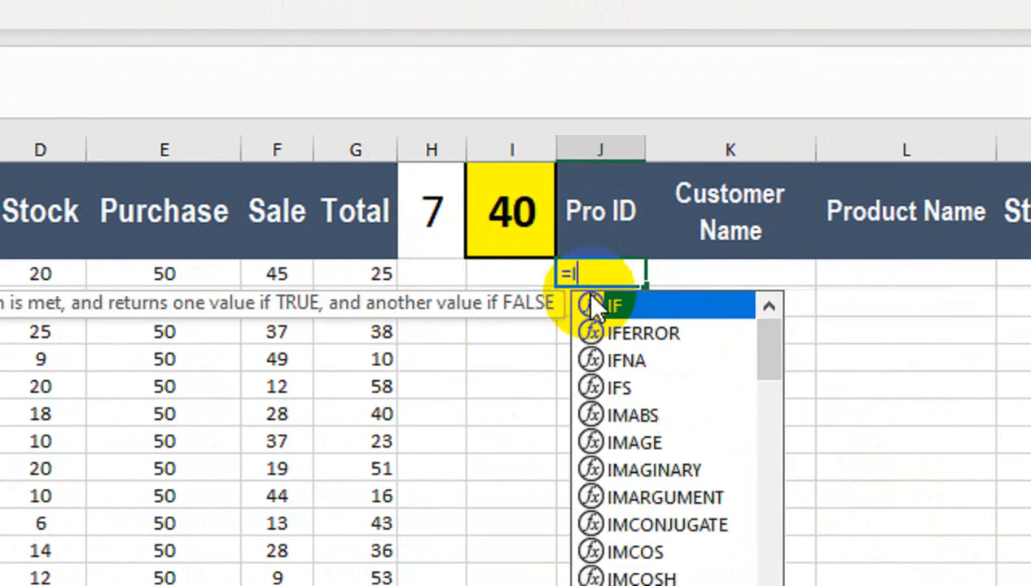
type("ND")
key("Tab")
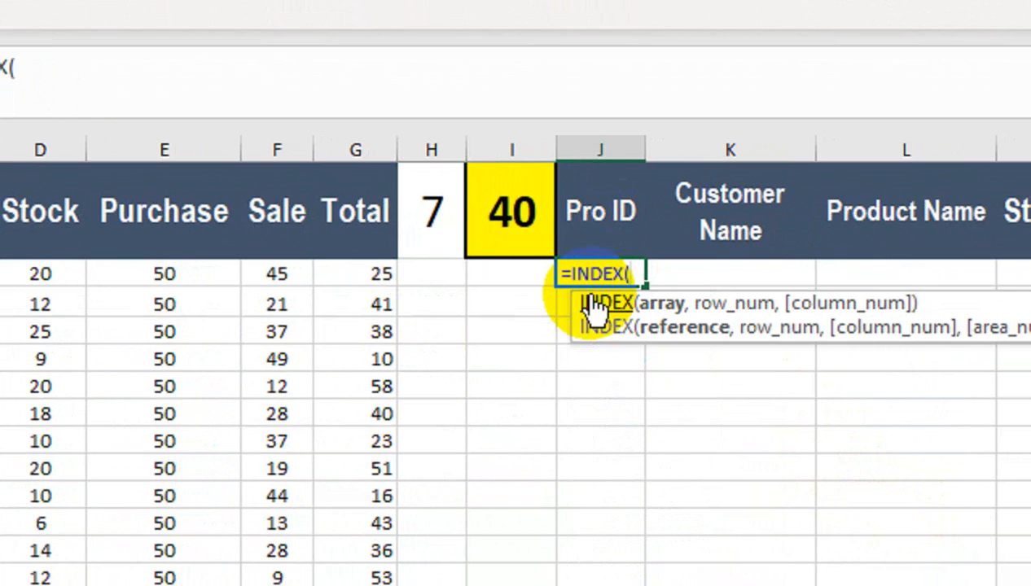
key("BackSpace")
key("BackSpace")
key("BackSpace")
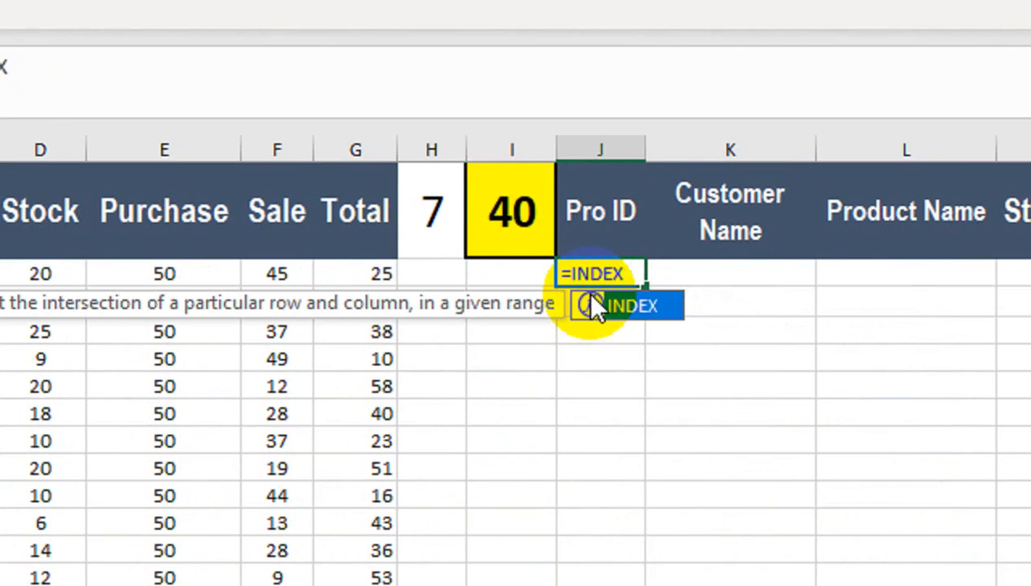
key("BackSpace")
key("BackSpace")
key("BackSpace")
Open the J2 formula with an INDEX function nested inside IFERROR, as =IFERROR(INDEX(.
type("IFE")
key("Tab")
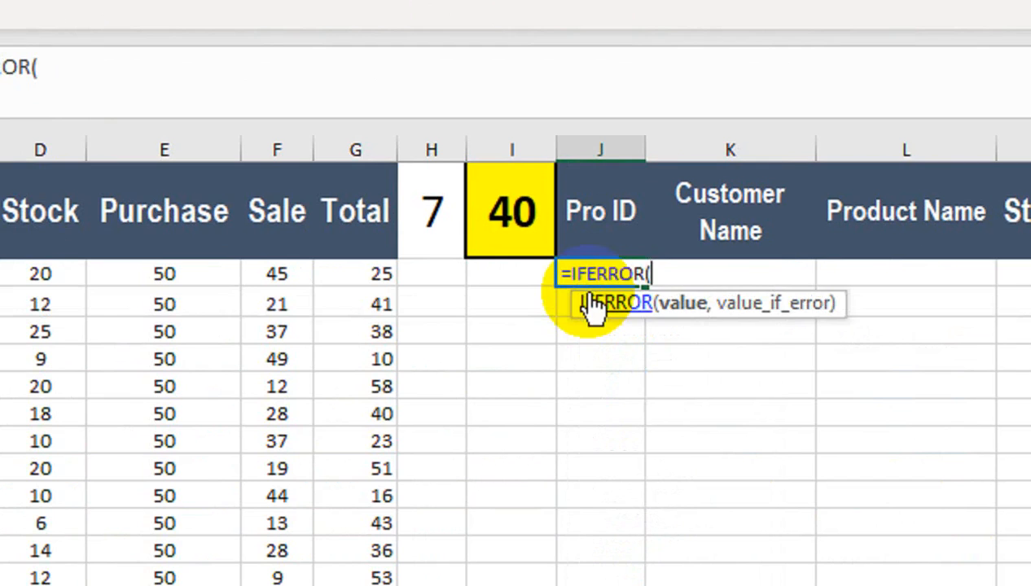
type("IND")
key("Tab")
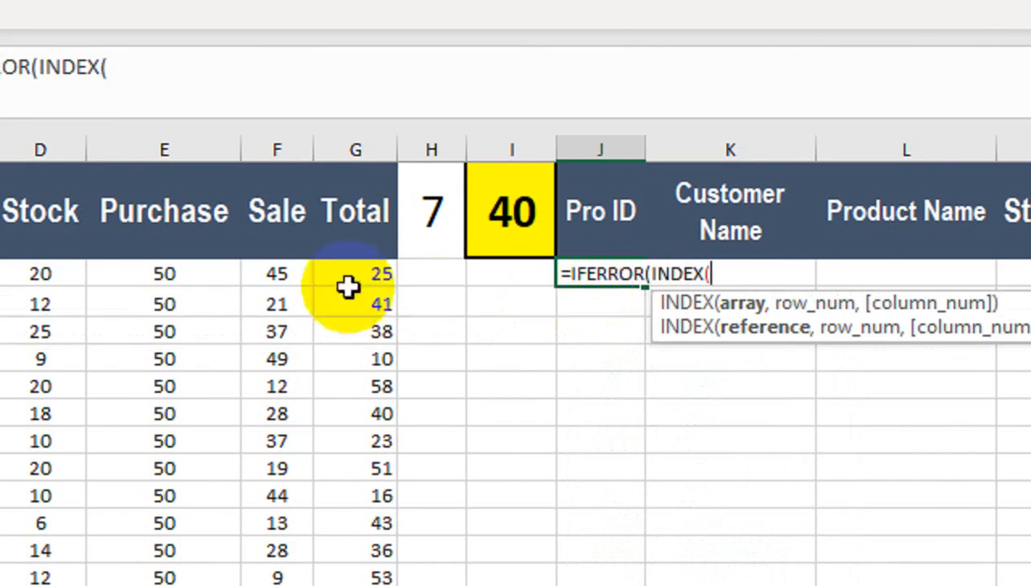
Set the INDEX array to the whole source table as the absolute range $A$1:$G$20.
left_click(123, 248)
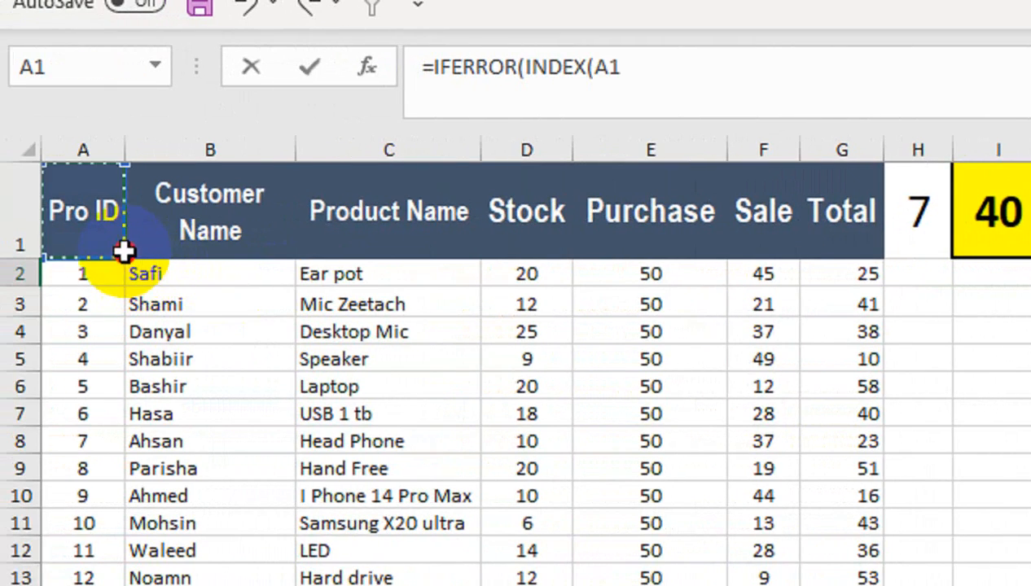
key("ctrl+shift+Right")
key("shift+Left")
key("shift+Left")
key("shift+Left")
key("shift+Left")
key("shift+Left")
key("shift+Left")
key("shift+Left")
key("shift+Left")
key("shift+Left")
key("shift+Left")
key("shift+Left")
key("shift+Left")
key("shift+Left")
key("shift+Left")
key("shift+Left")
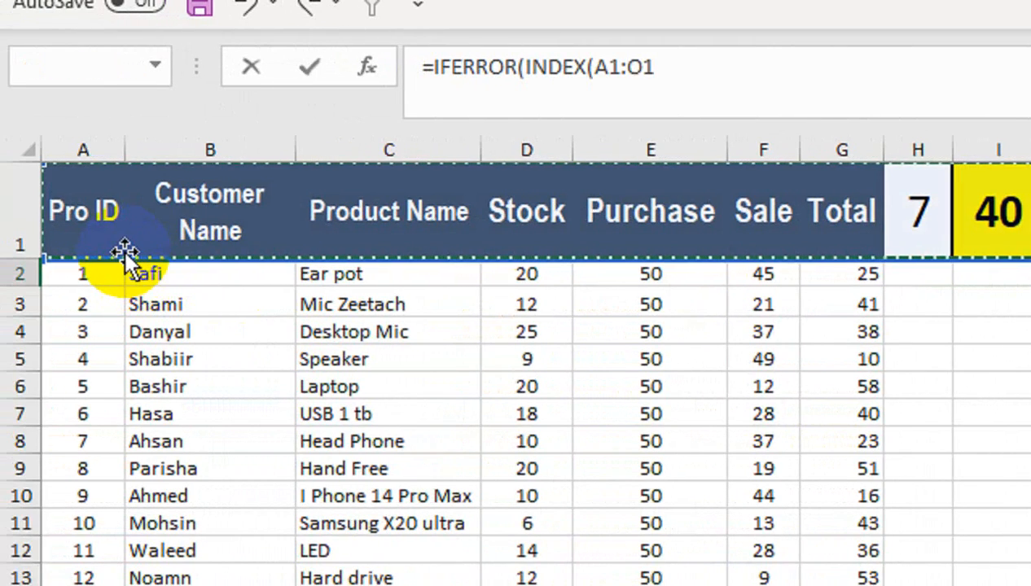
key("shift+Right")
key("shift+Right")
key("shift+Right")
key("shift+Right")
key("shift+Right")
key("shift+Right")
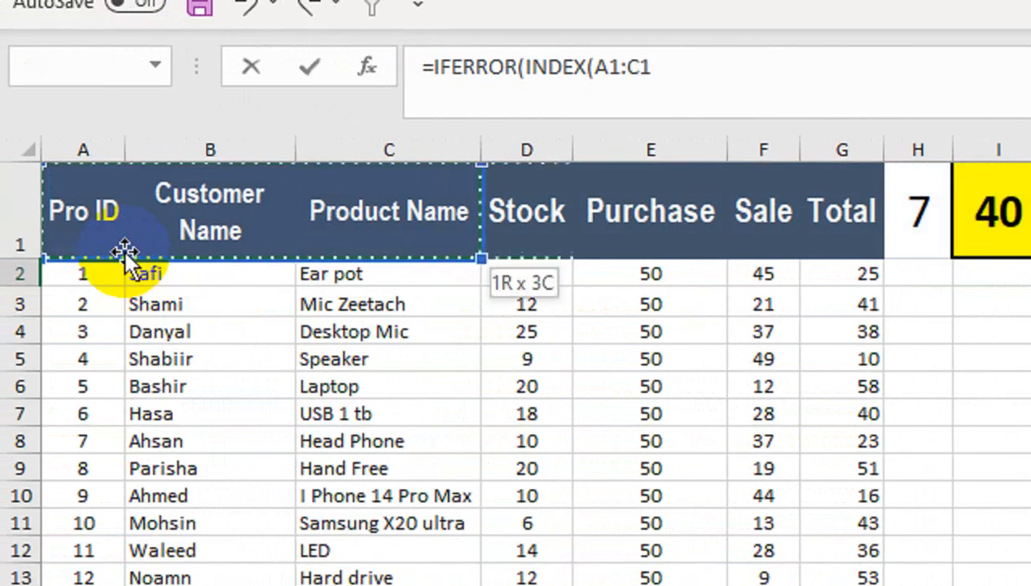
key("ctrl+shift+Down")
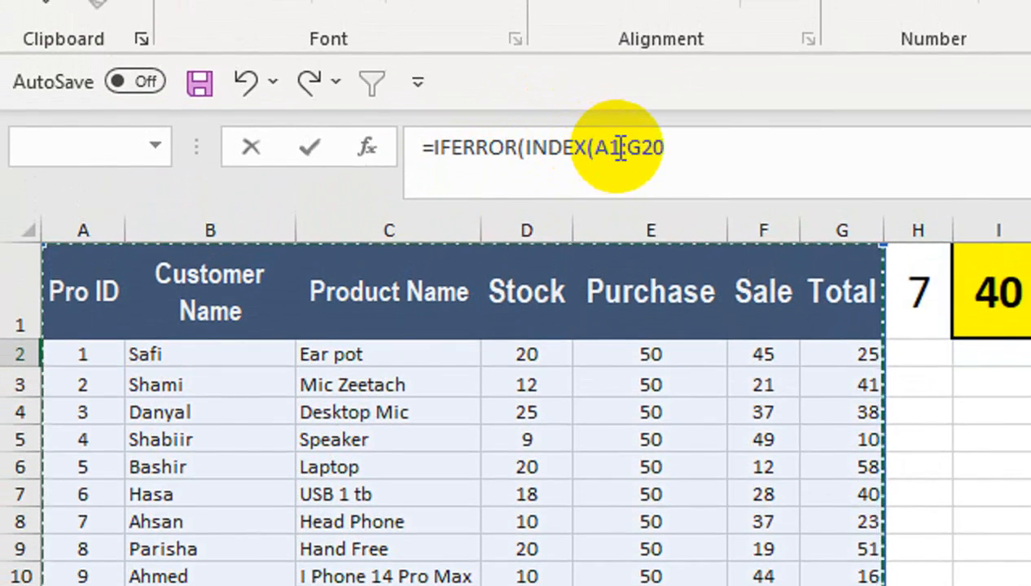
key("F4")
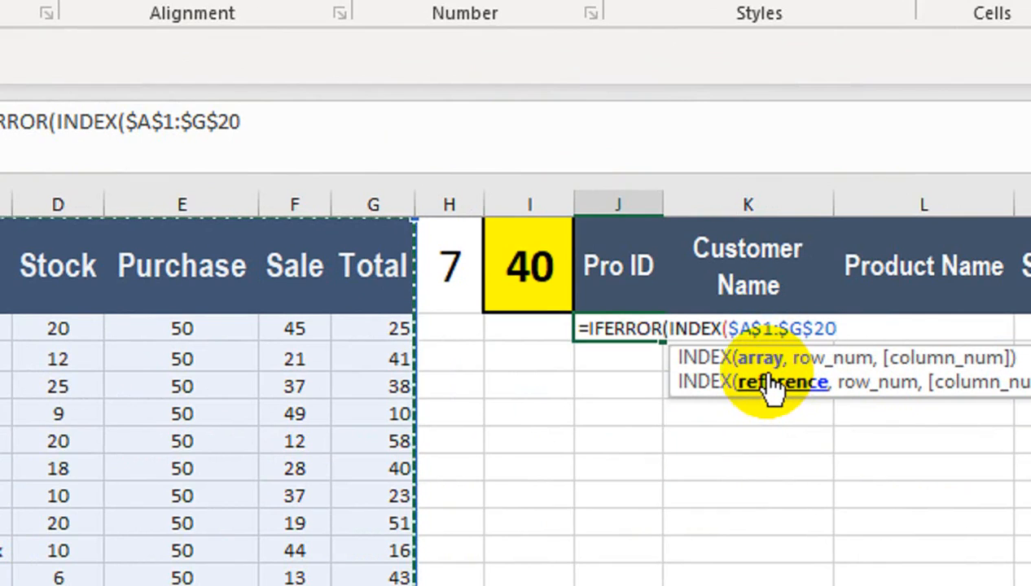
Add SMALL(IF( as the start of the INDEX row number argument.
type(",")
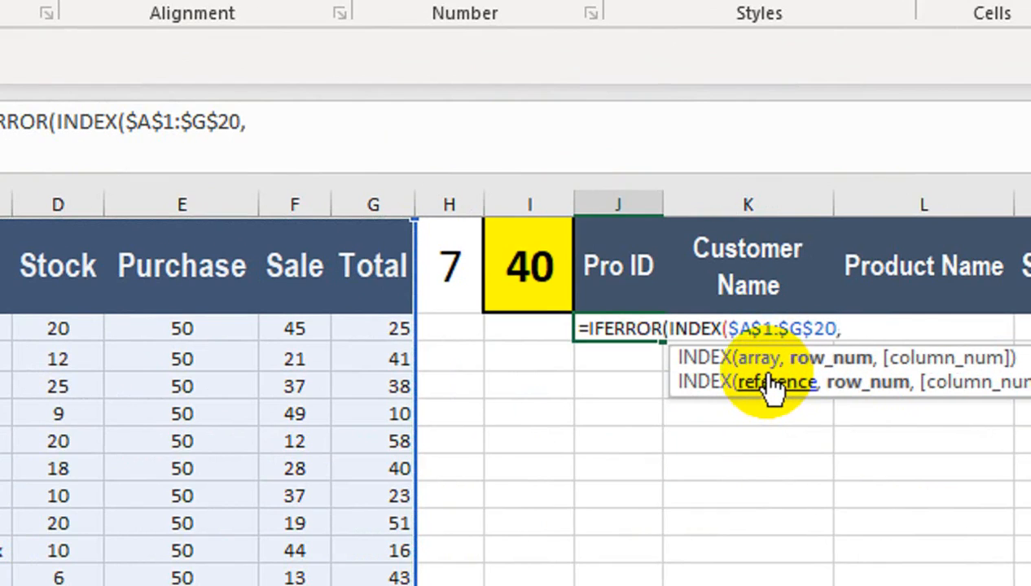
type("S")
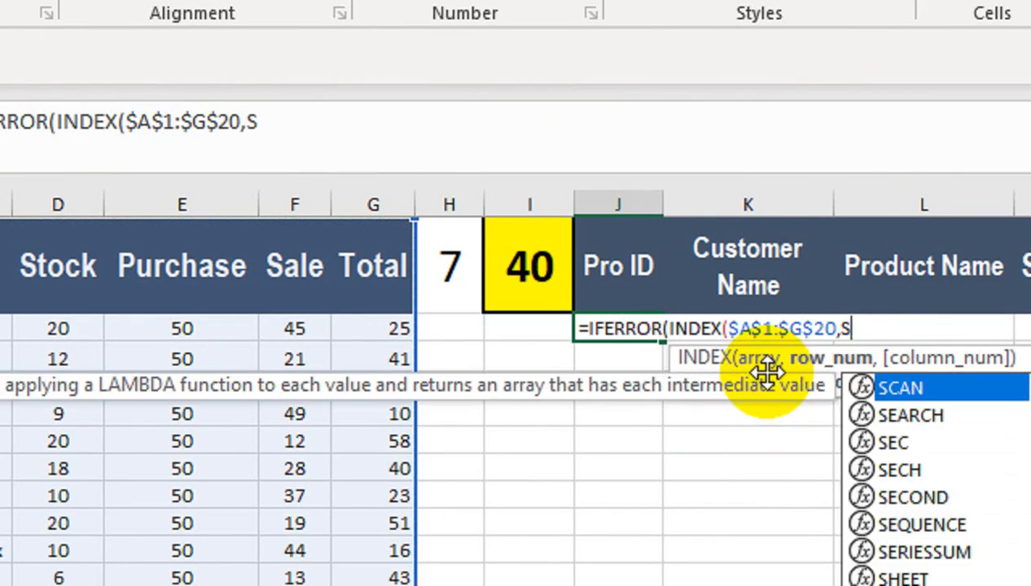
type("MA")
key("Tab")
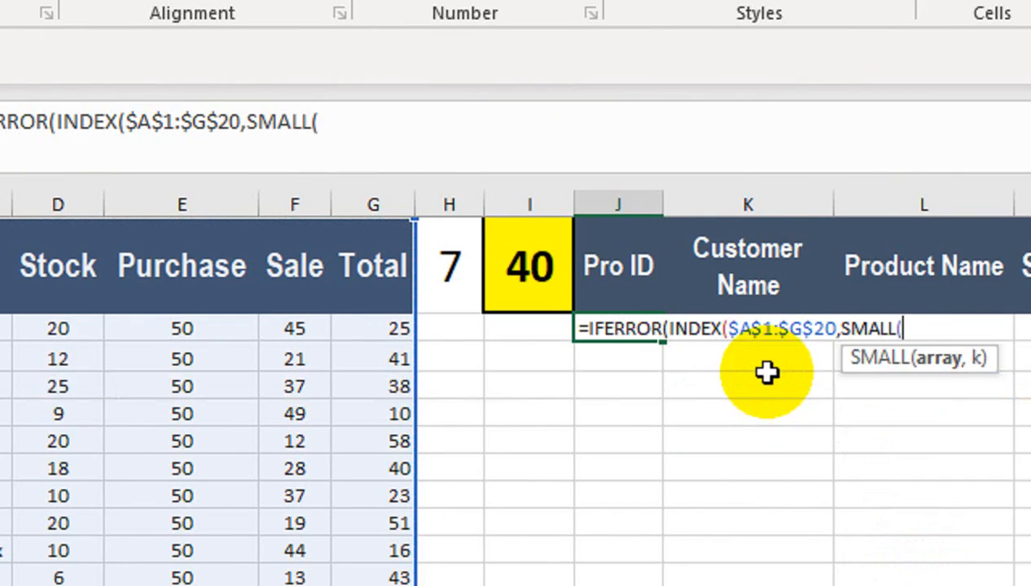
type("I")
key("Tab")
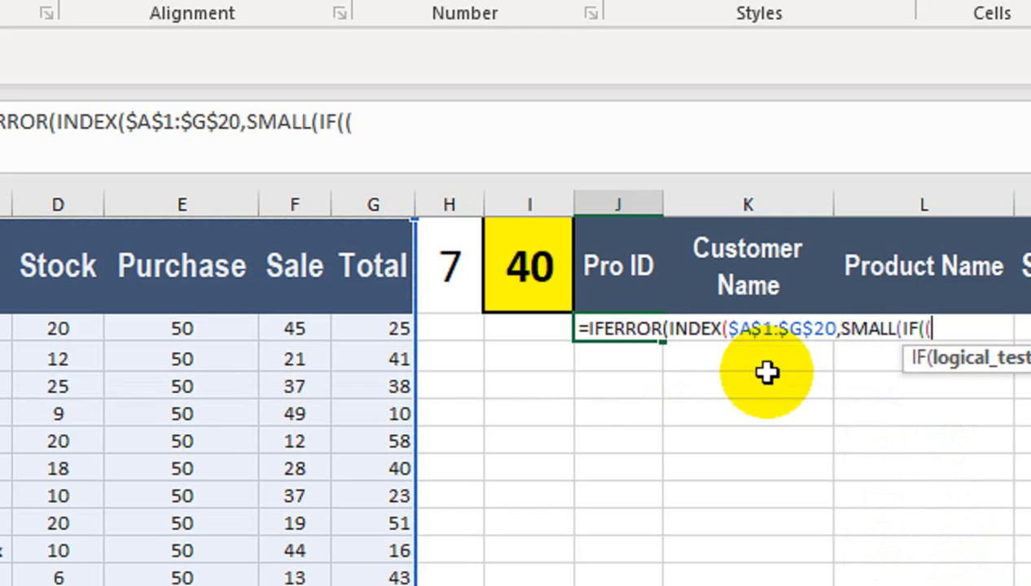
Open the IF logical test with a parenthesised INDEX function whose array is the whole source table as $A$1:$G$20.
type("(IND")
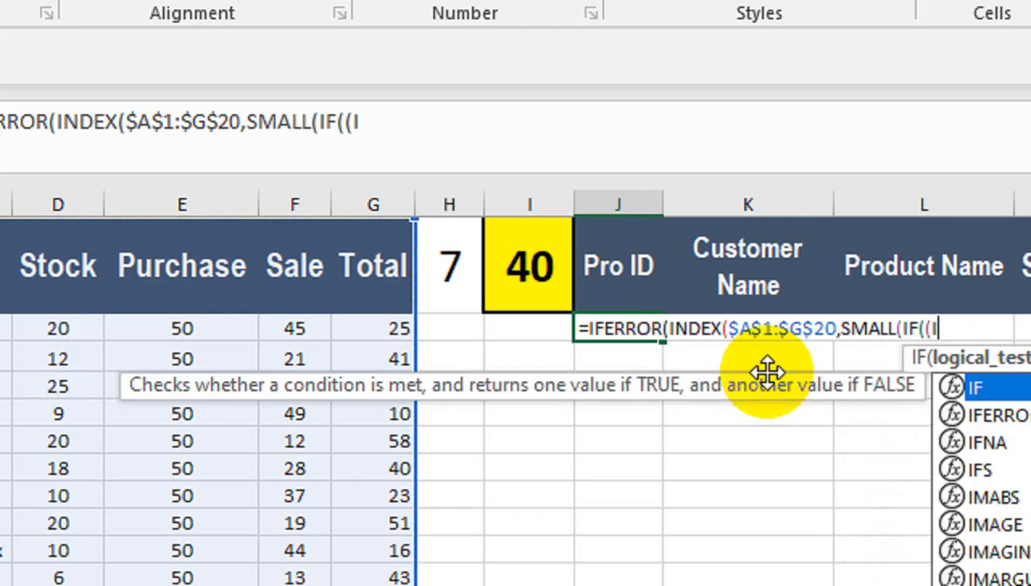
key("Tab")
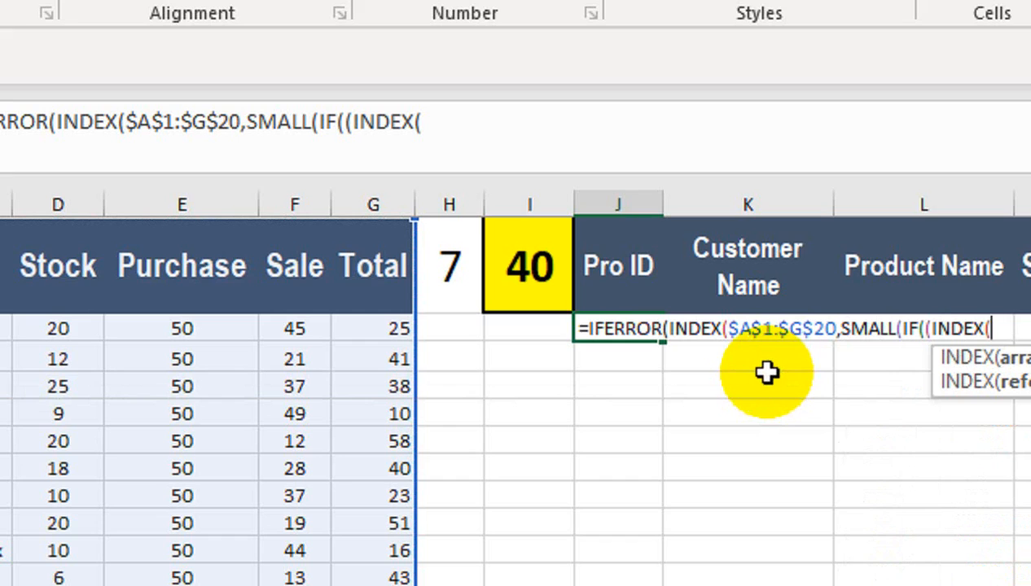
left_click(362, 303)
key("ctrl+shift+Left")
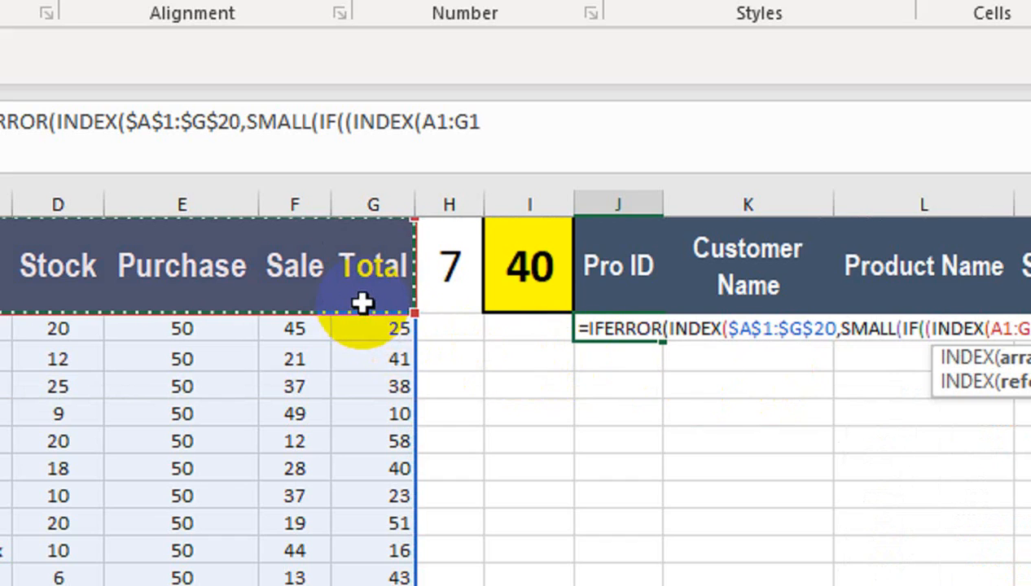
key("ctrl+shift+Down")
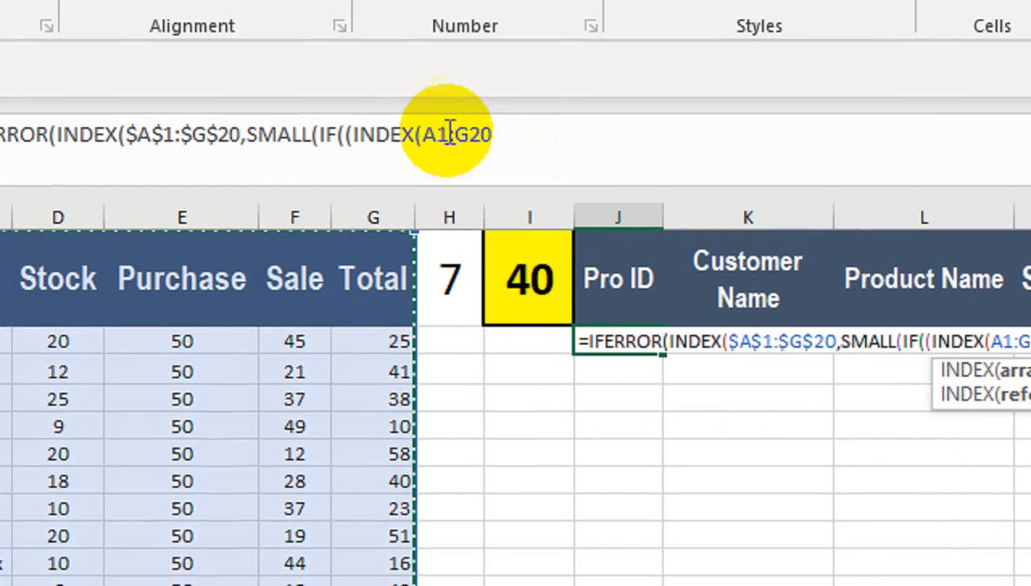
key("F4")
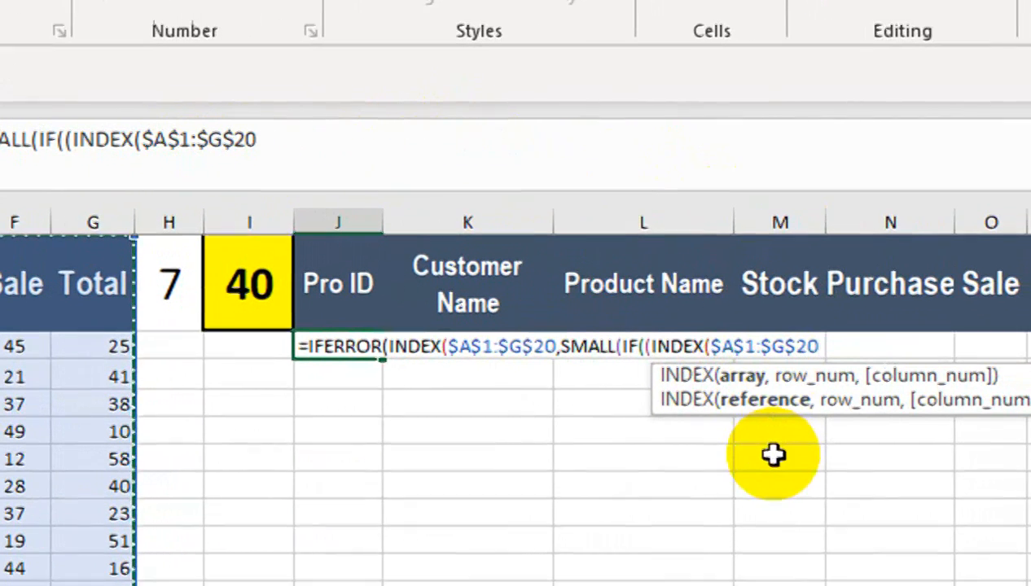
Leave the nested INDEX row number empty and set its column number to the absolute reference $H$1.
type(",,")
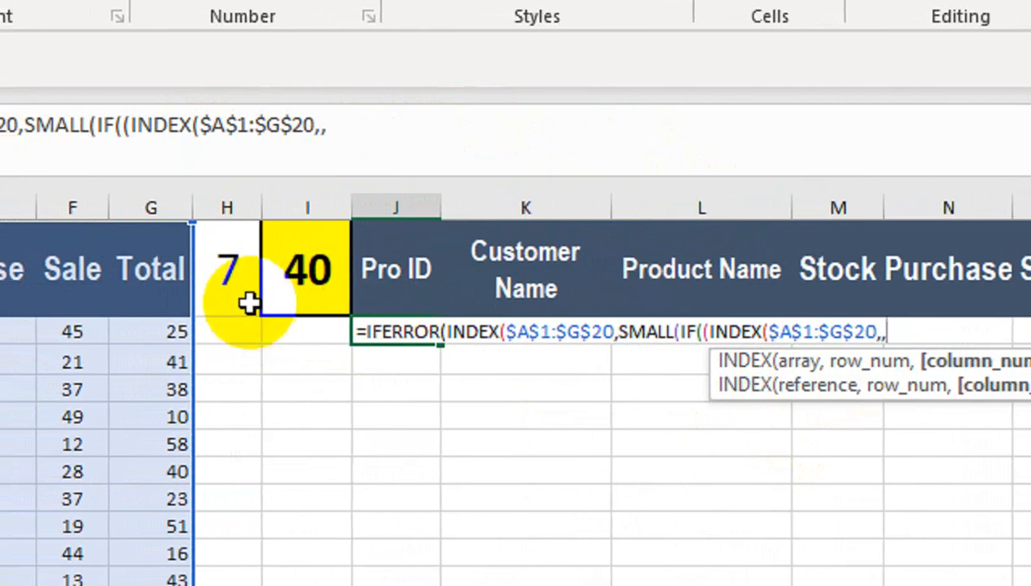
left_click(316, 269)
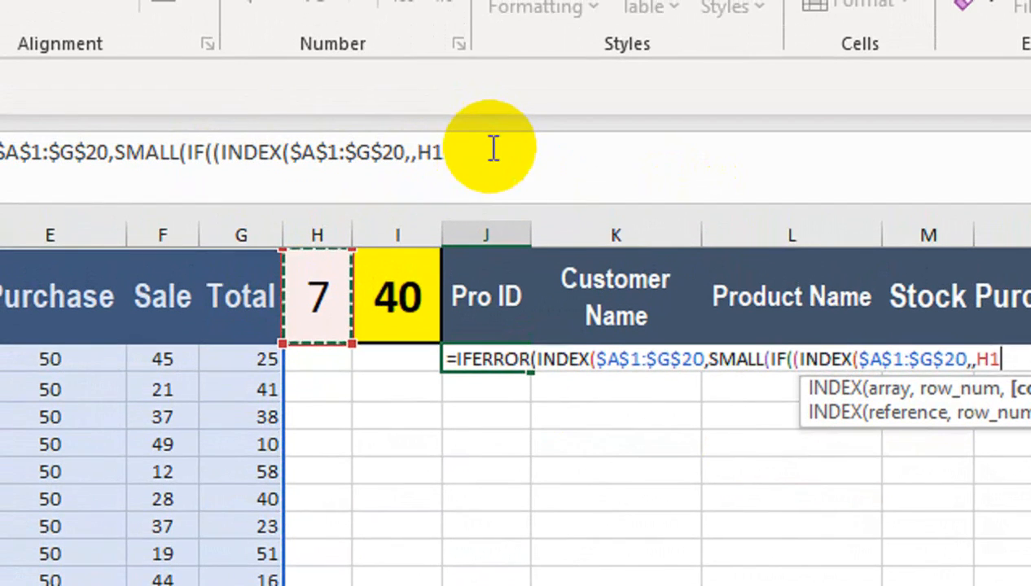
key("F4")
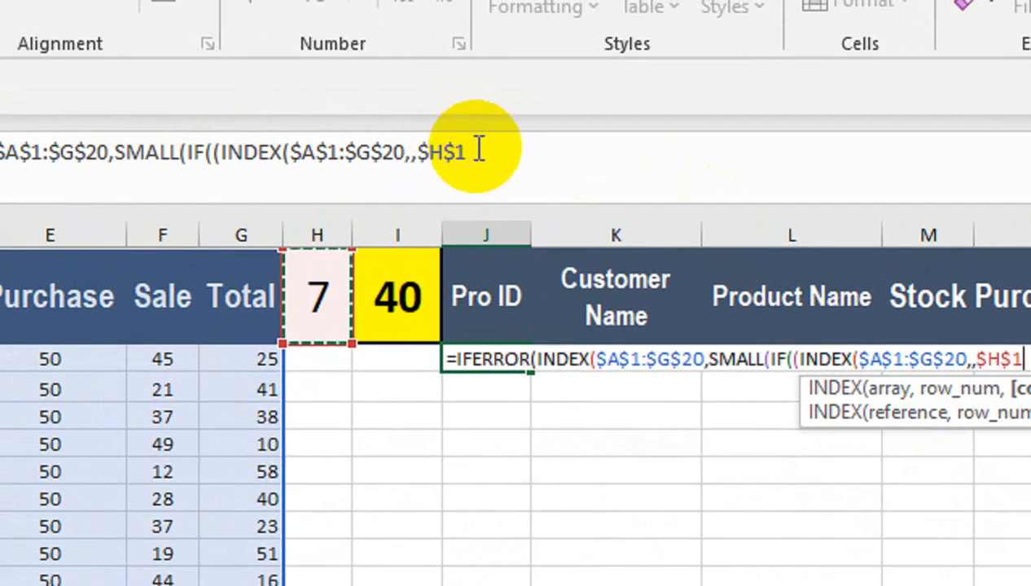
Close the nested INDEX and complete the logical test by comparing it with the threshold cell as <=$I$1).
type(")<=")
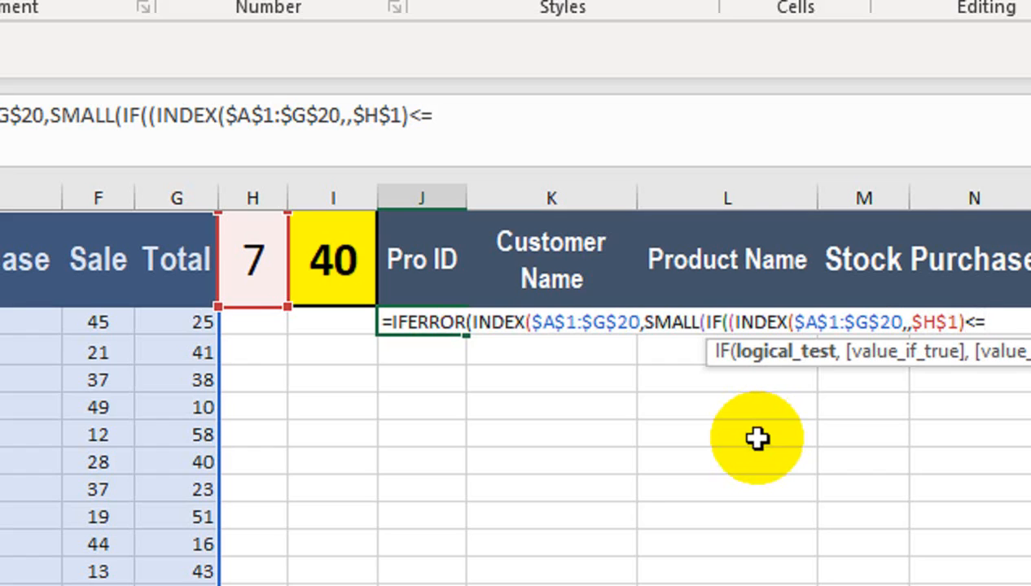
left_click(336, 286)
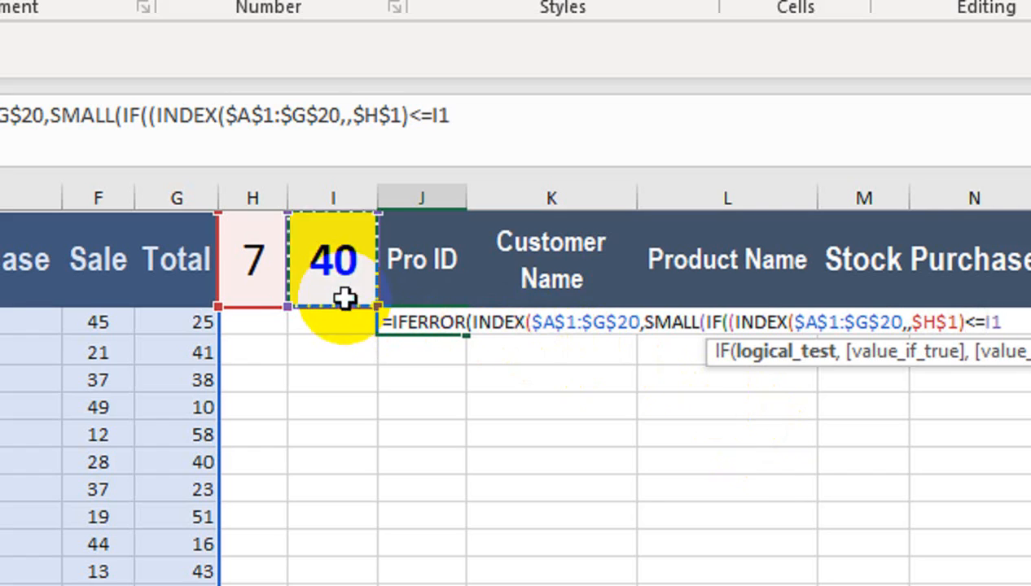
key("F4")
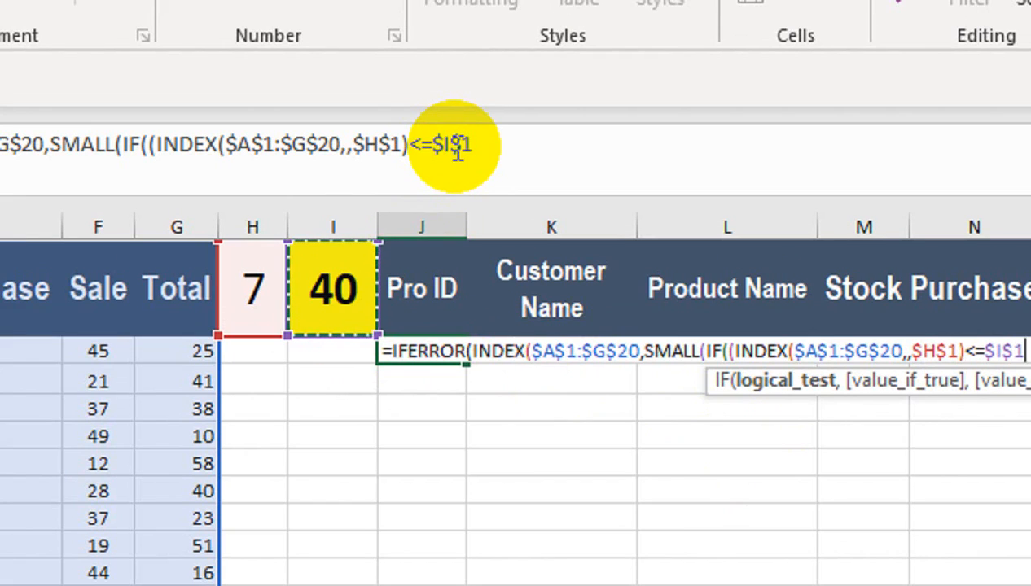
type(")")
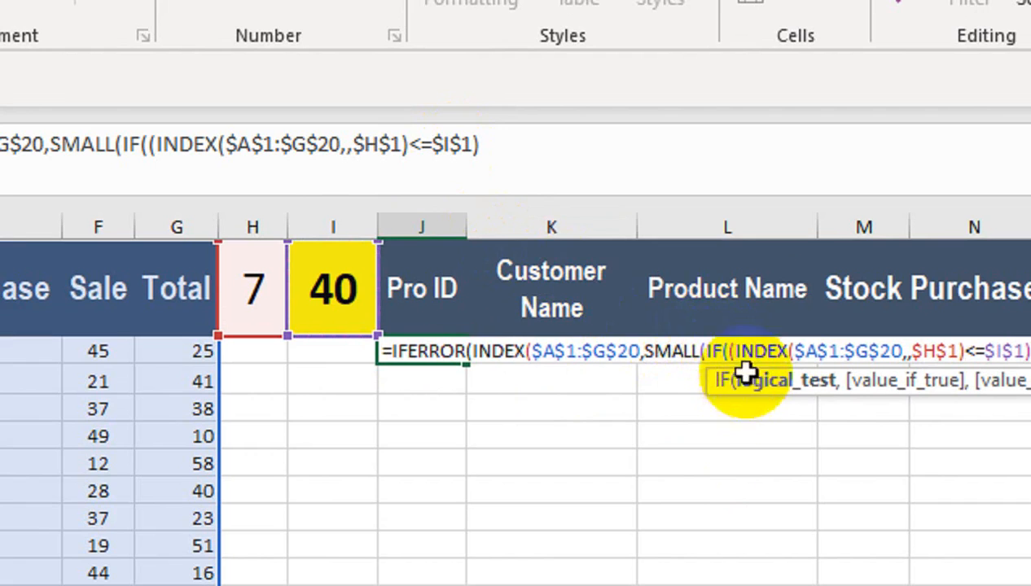
left_click(733, 343)
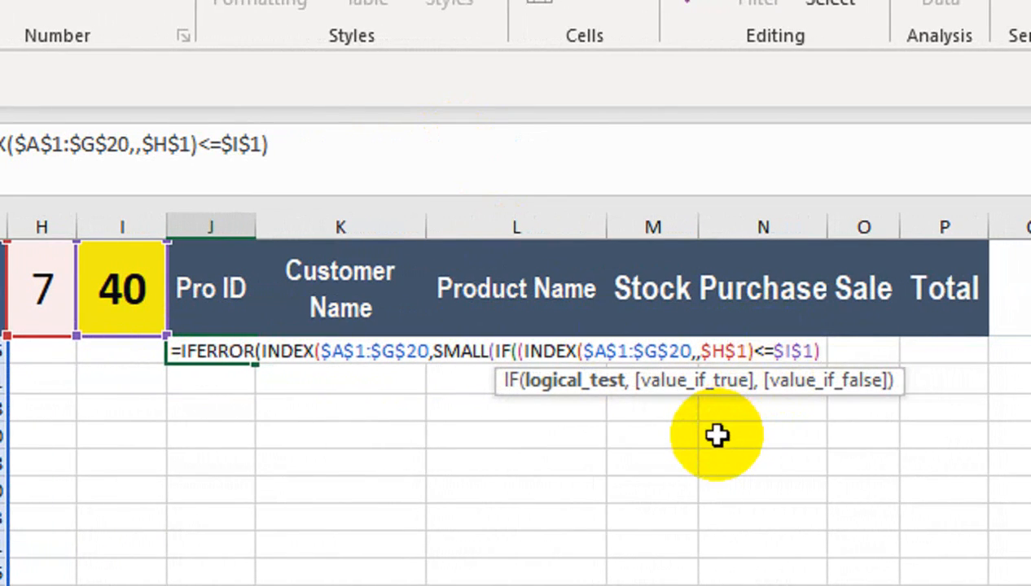
Start the IF value-if-true argument with a MATCH function, using ROW($A$1:$G$20) as its lookup value.
type(",")
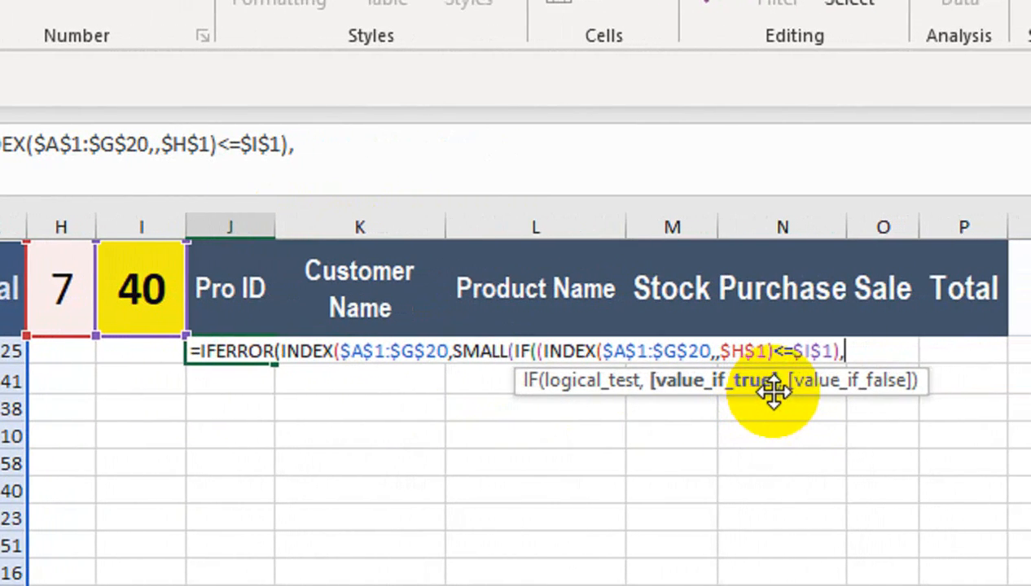
left_click(418, 148)
type("MAT")
key("Tab")
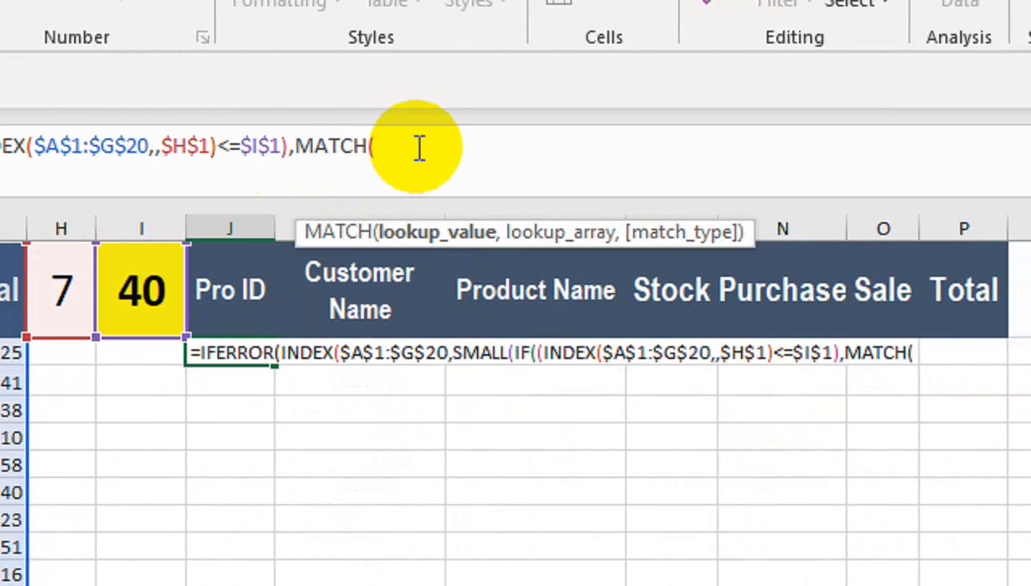
type("ROW")
key("Tab")
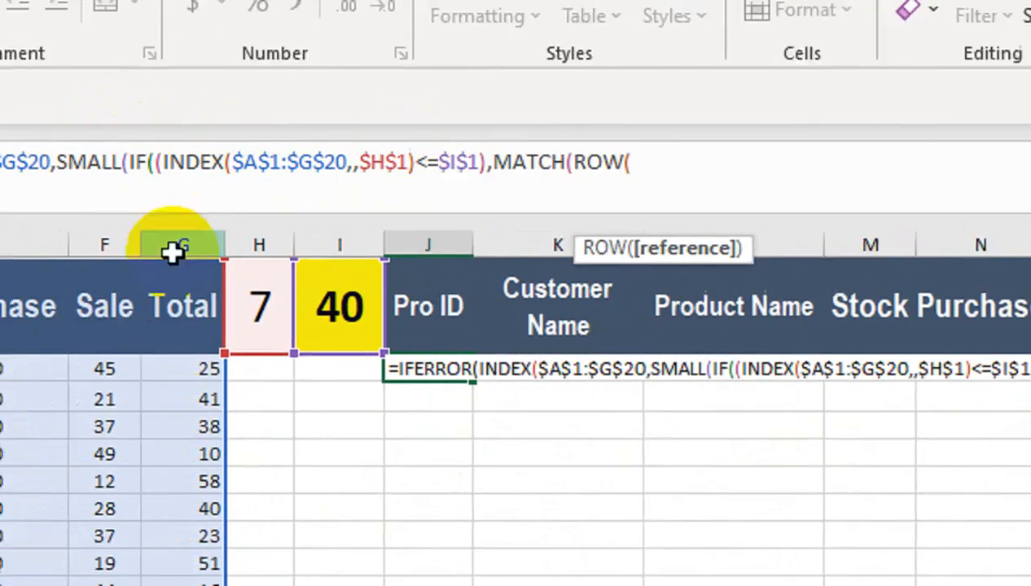
left_click(10, 318)
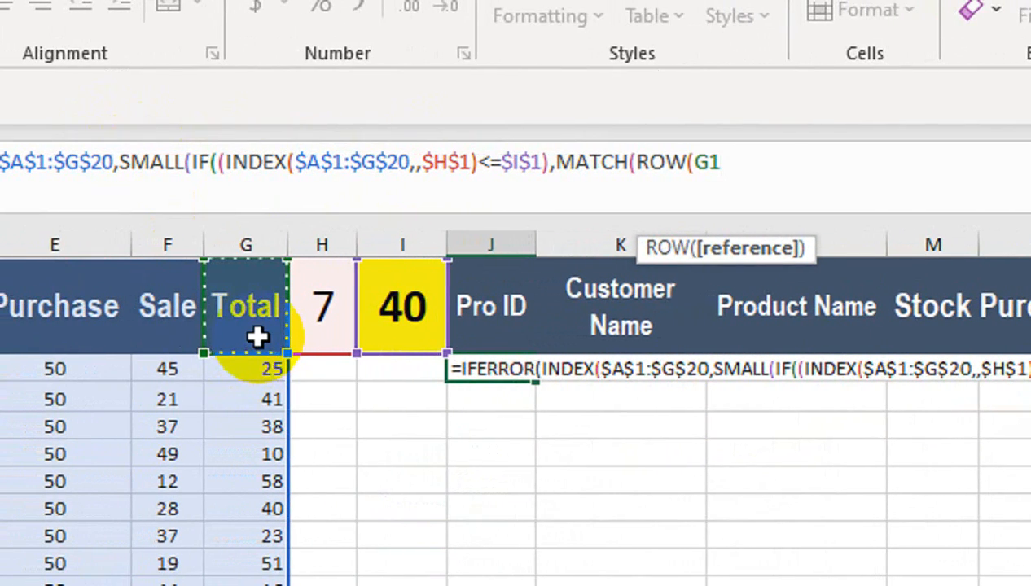
key("ctrl+shift+Left")
key("ctrl+shift+Down")
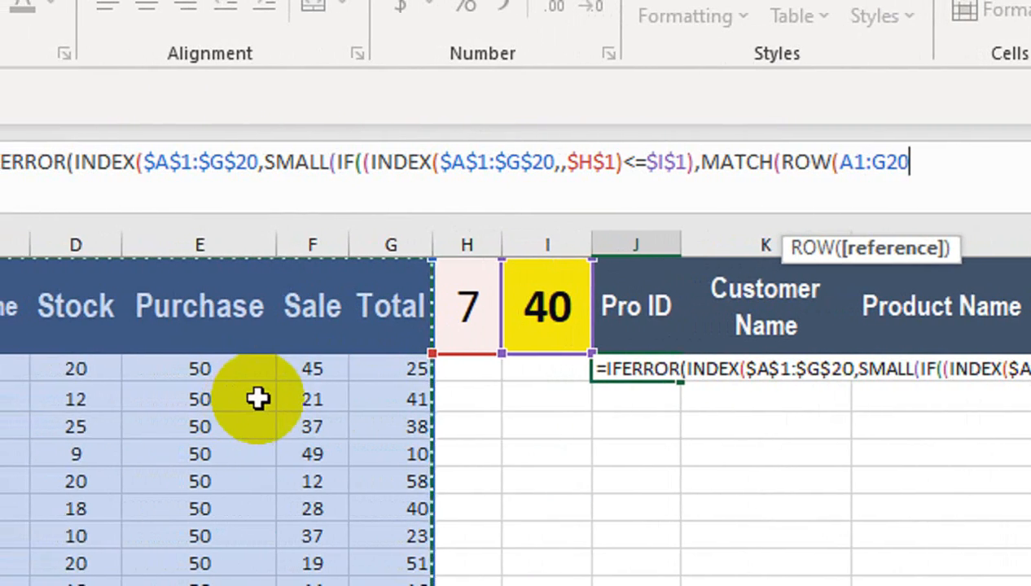
key("F4")
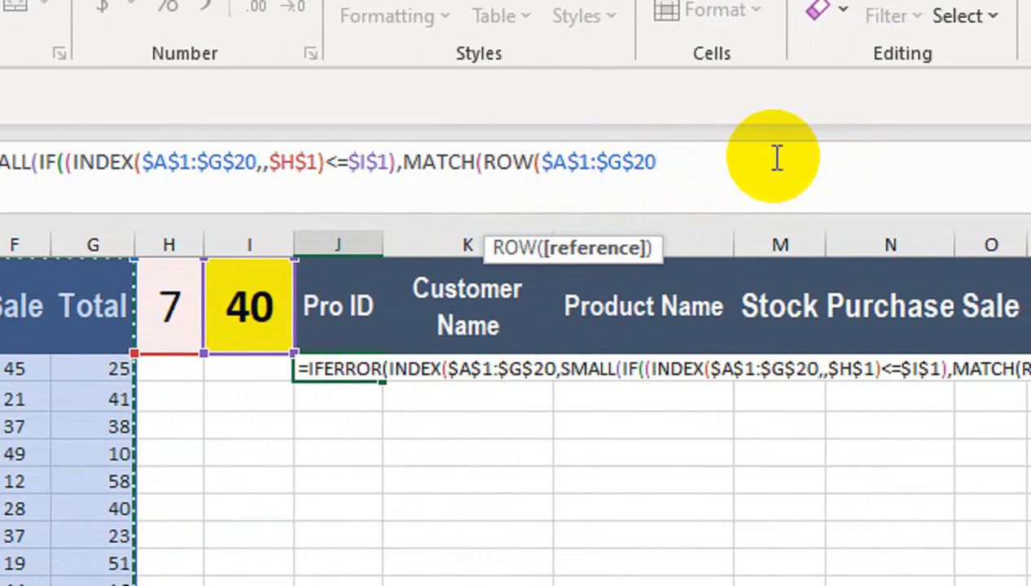
type(")")
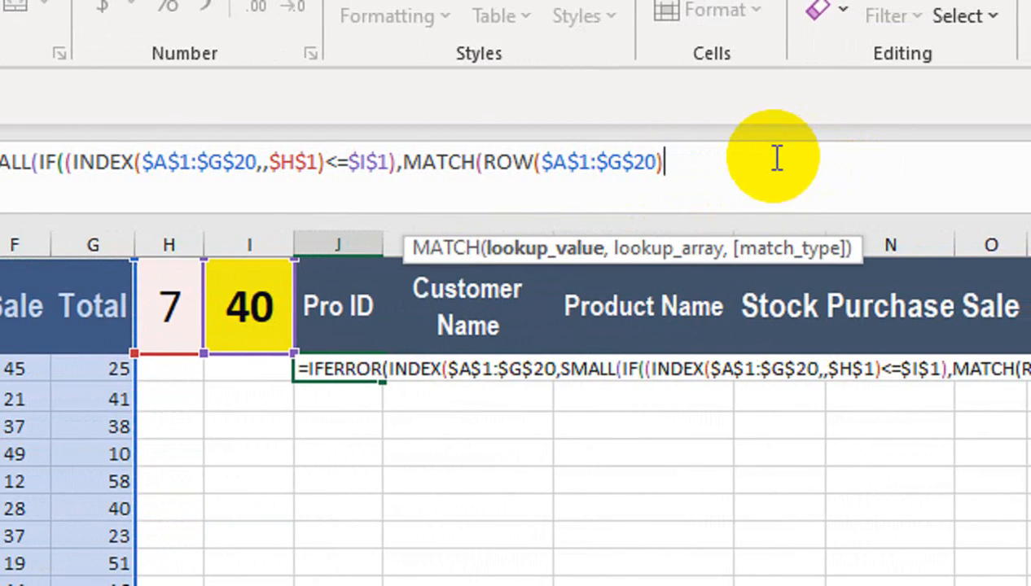
Set the MATCH lookup array to ROW($A$1:$G$20) and close the MATCH function.
type(",")
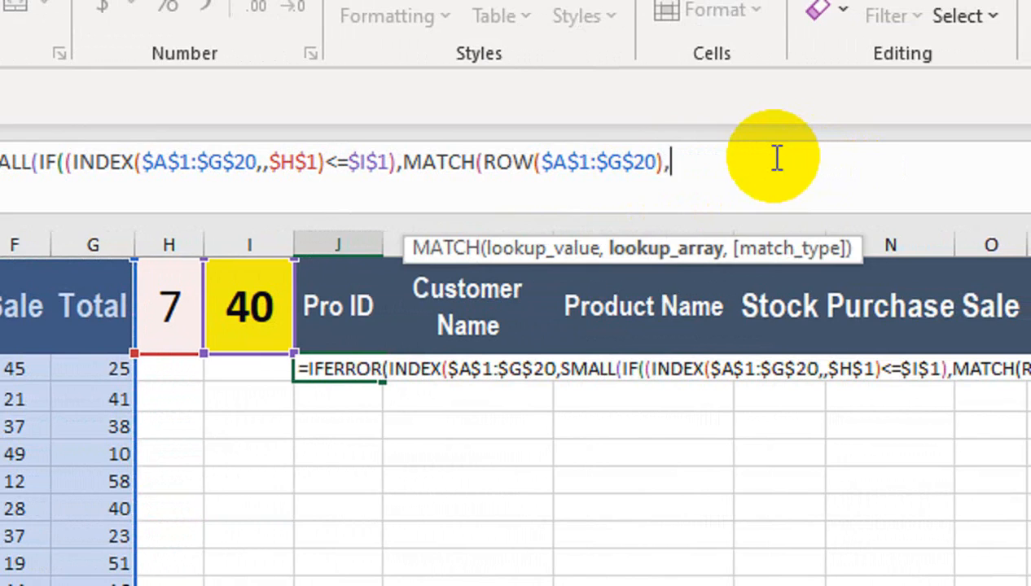
type("ROW")
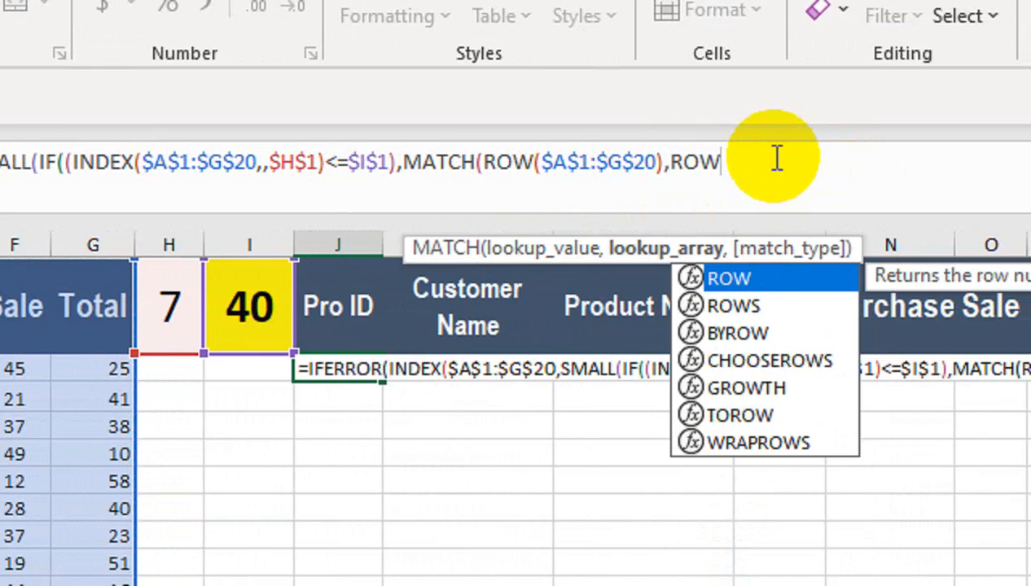
type("(")
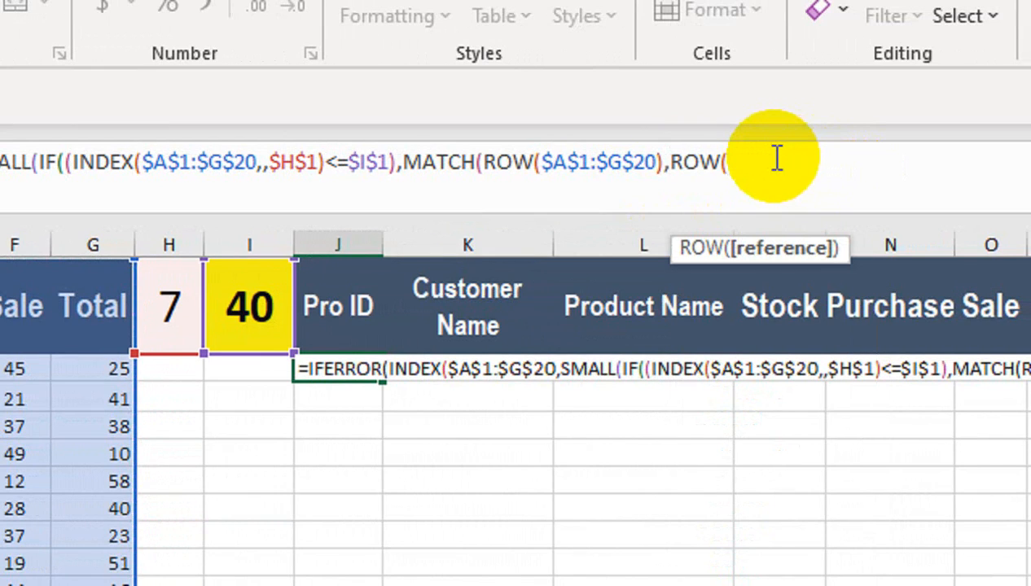
left_click(111, 287)
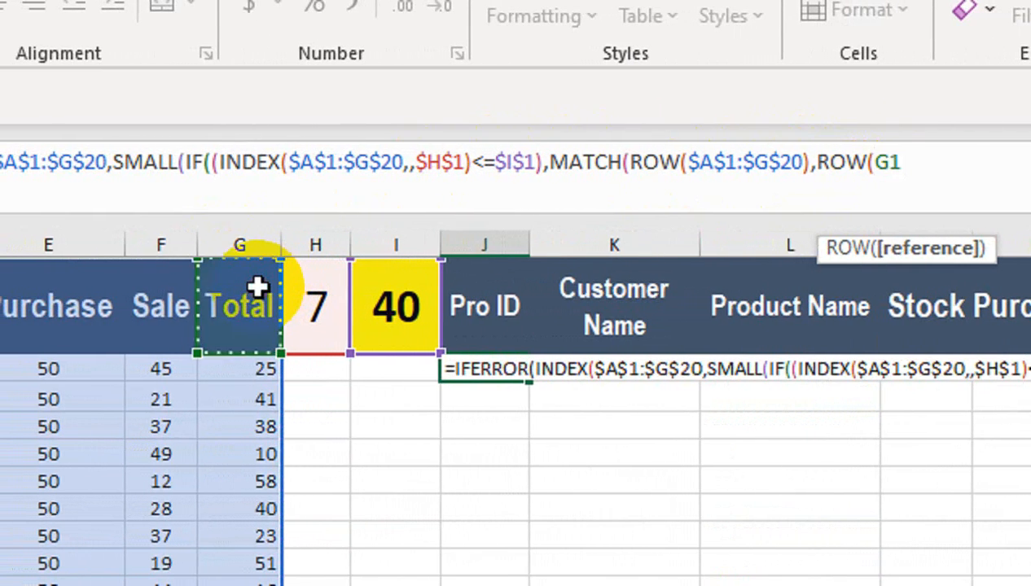
key("ctrl+shift+Left")
key("ctrl+shift+Down")
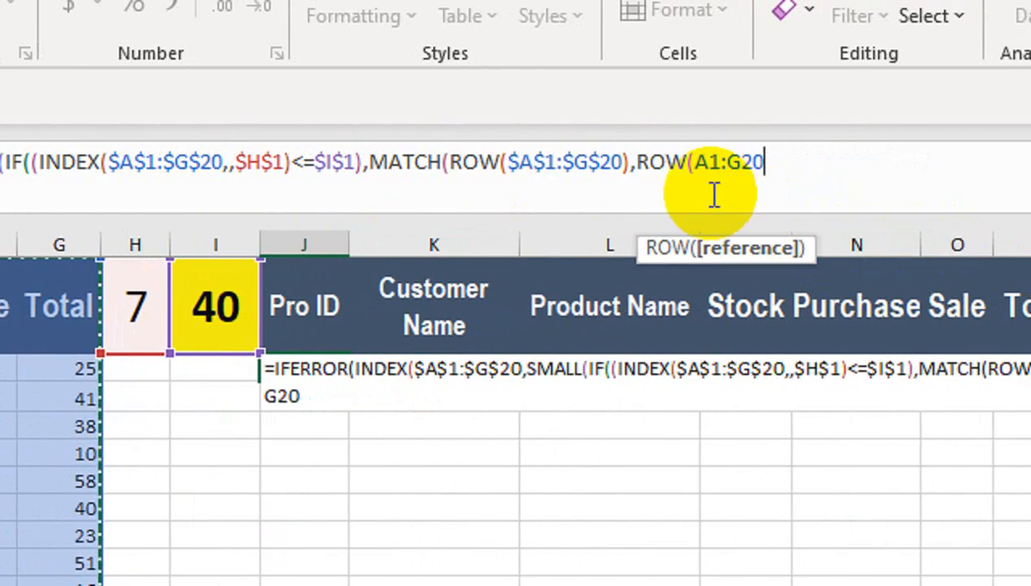
key("F4")
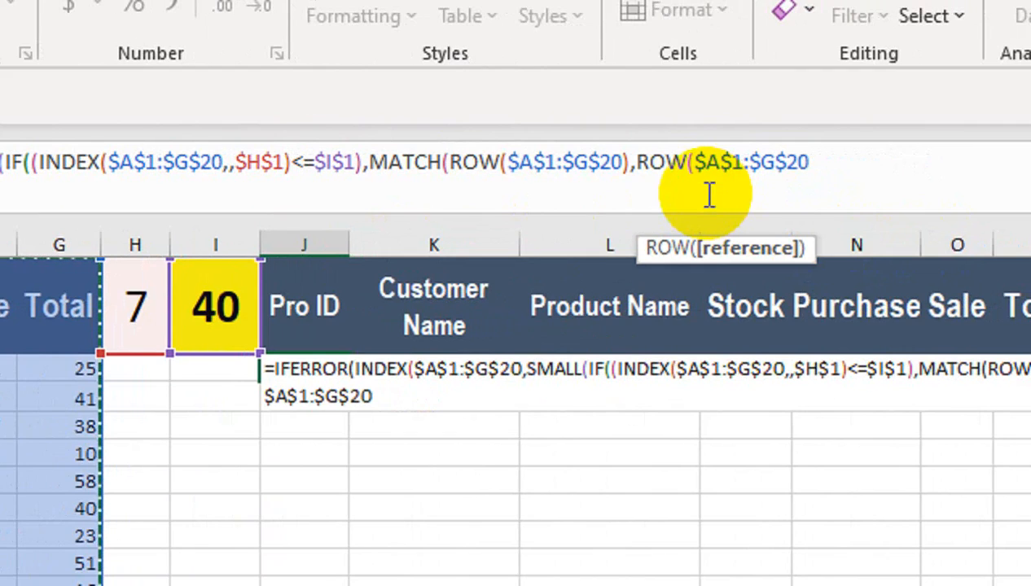
type(")")
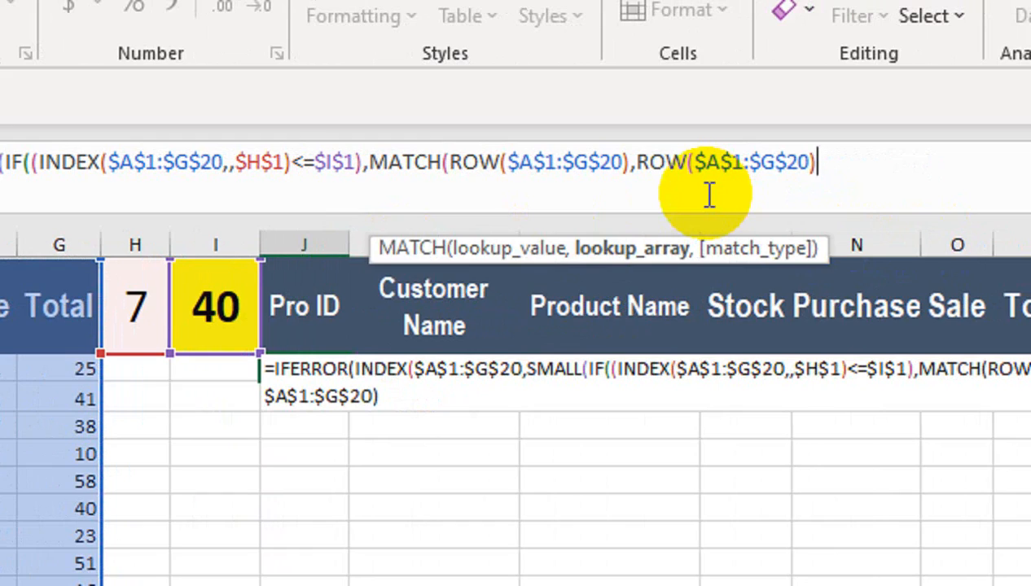
type(")")
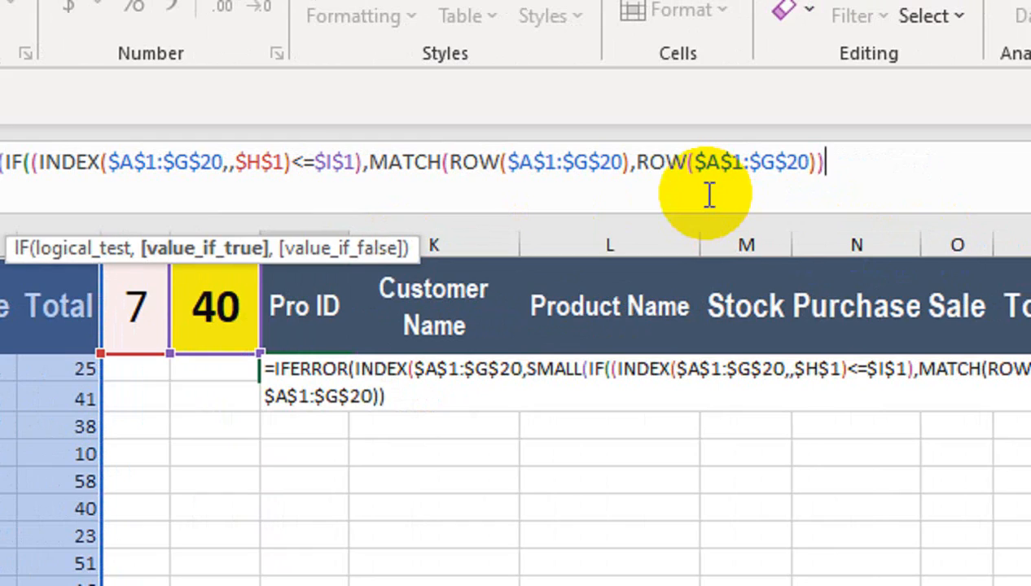
Set the IF value-if-false argument to an empty string "" and close the IF function.
type(",")
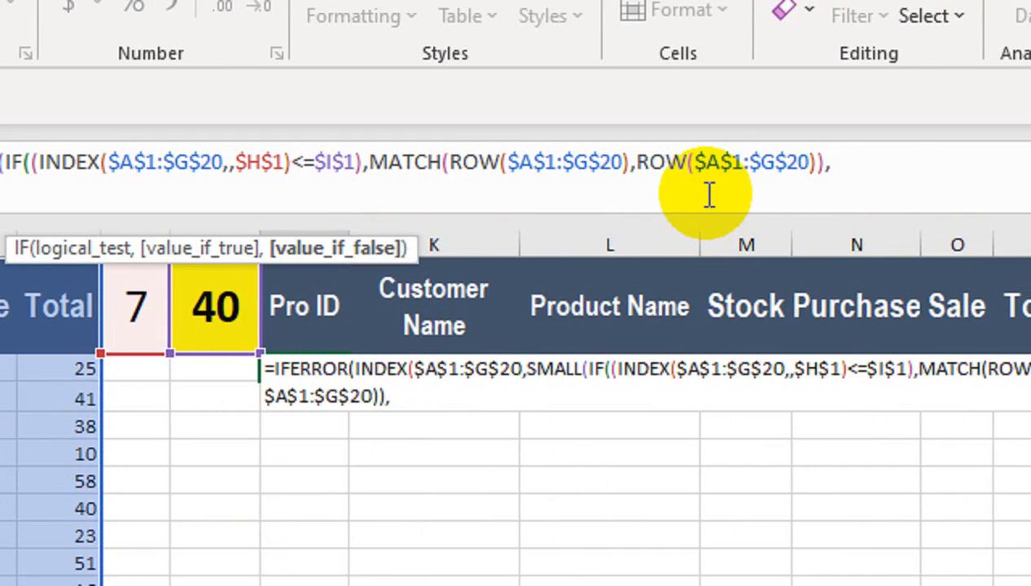
type(",")
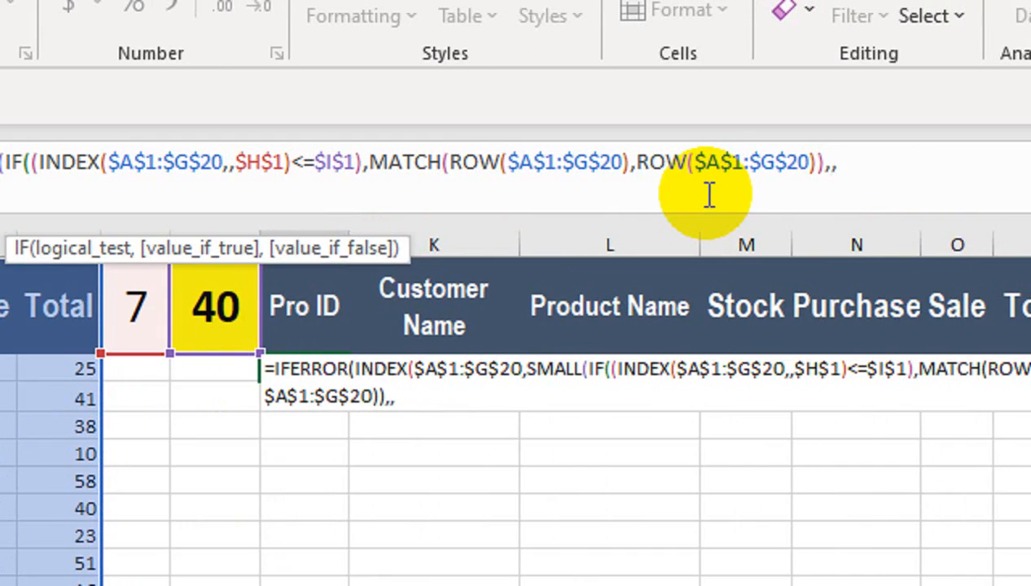
key("BackSpace")
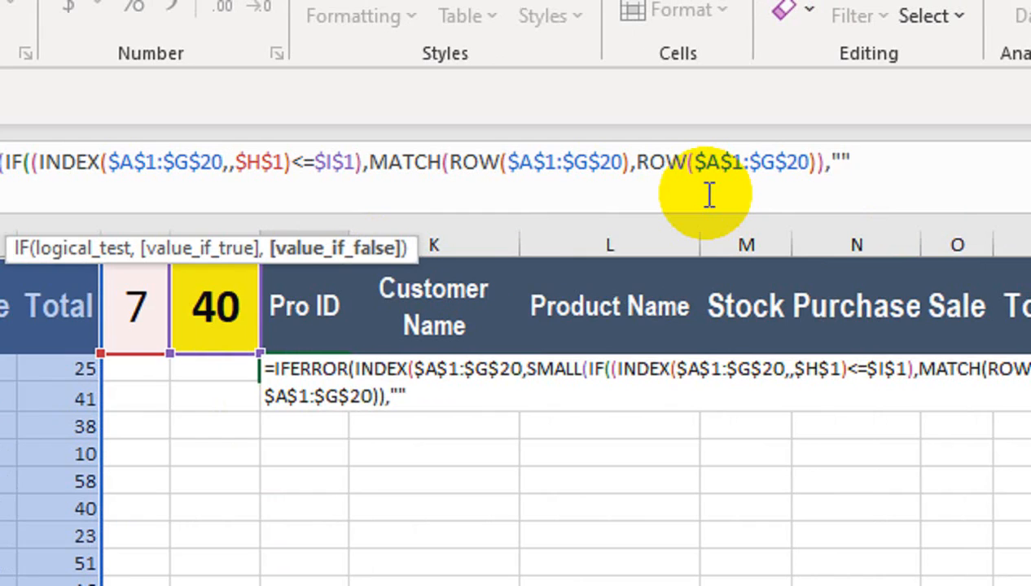
type("\"\")")
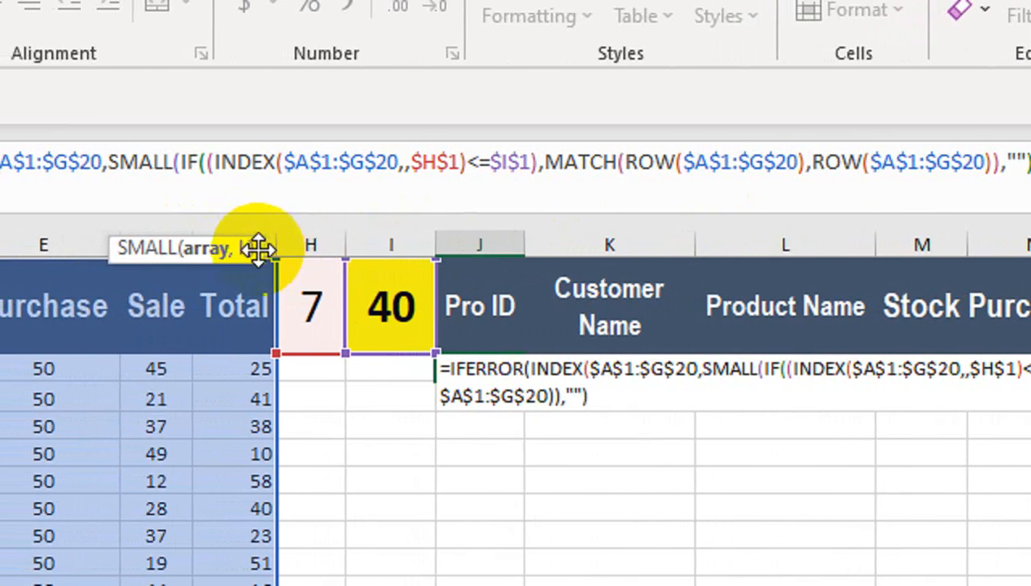
Start the k argument of SMALL with a ROWS function.
type(",")
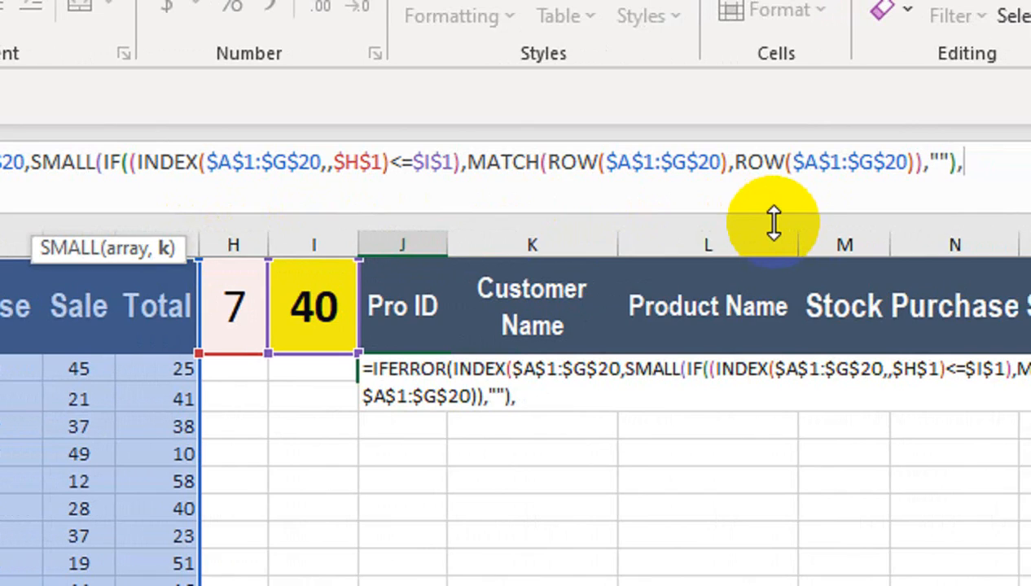
type("R")
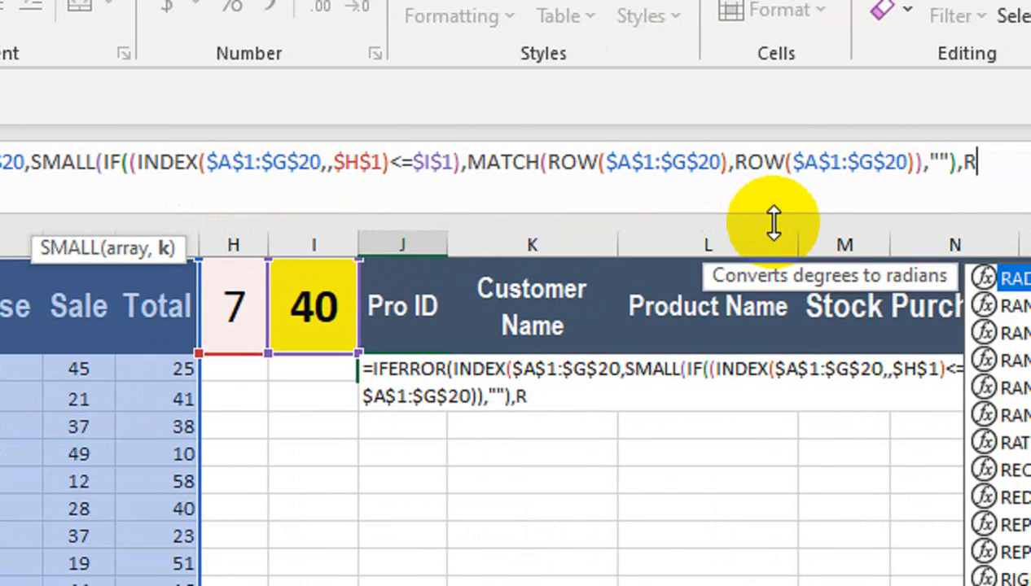
type("WS")
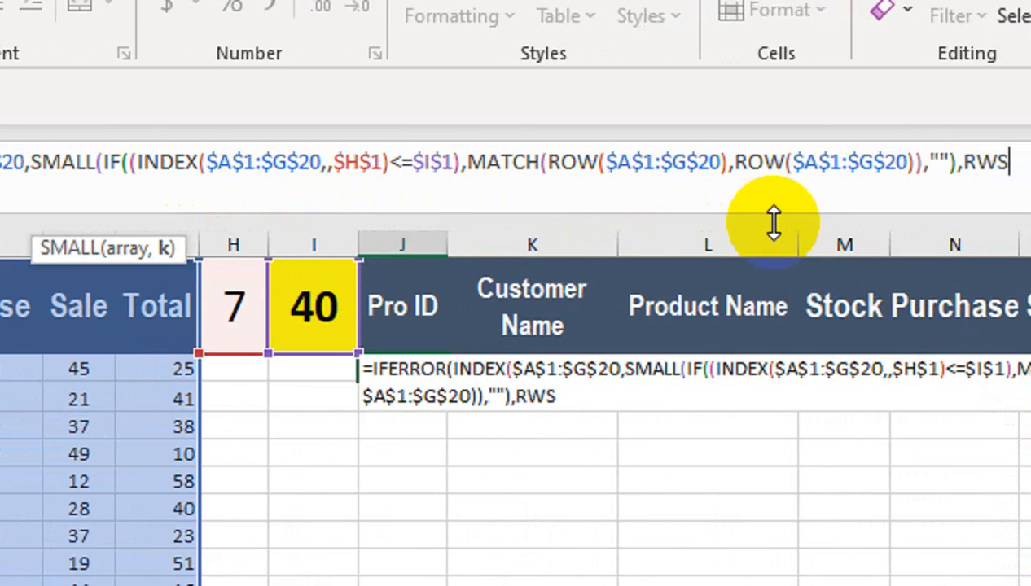
key("BackSpace")
key("BackSpace")
type("OWS")
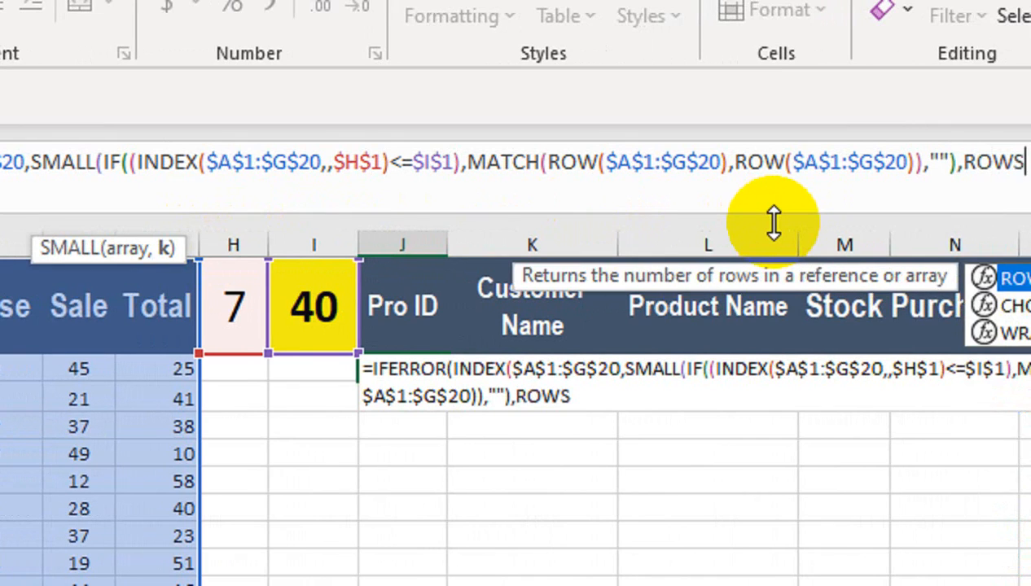
type("(")
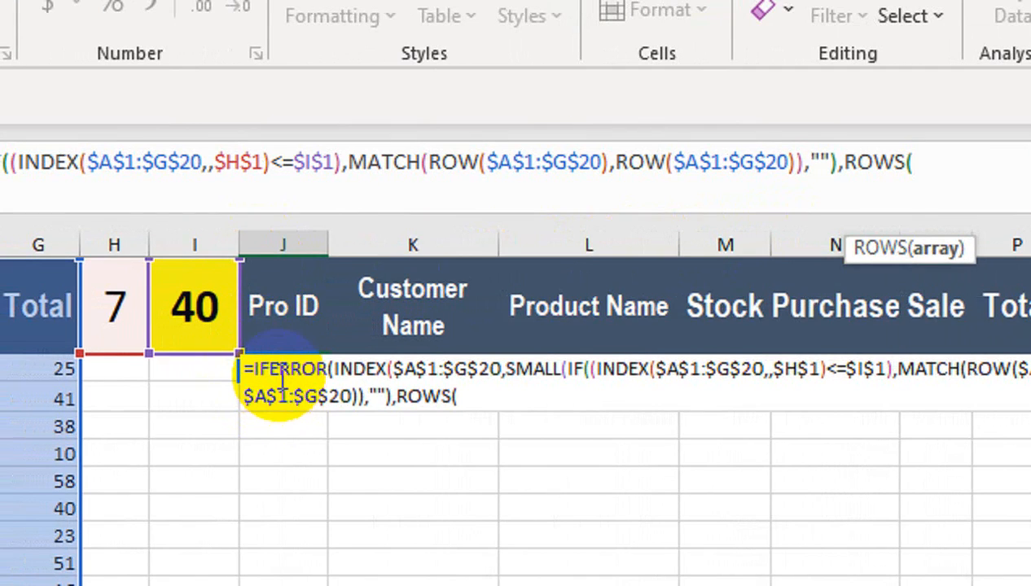
Set the ROWS range to J2:$J$2 and close the ROWS and SMALL functions.
left_click(258, 307)
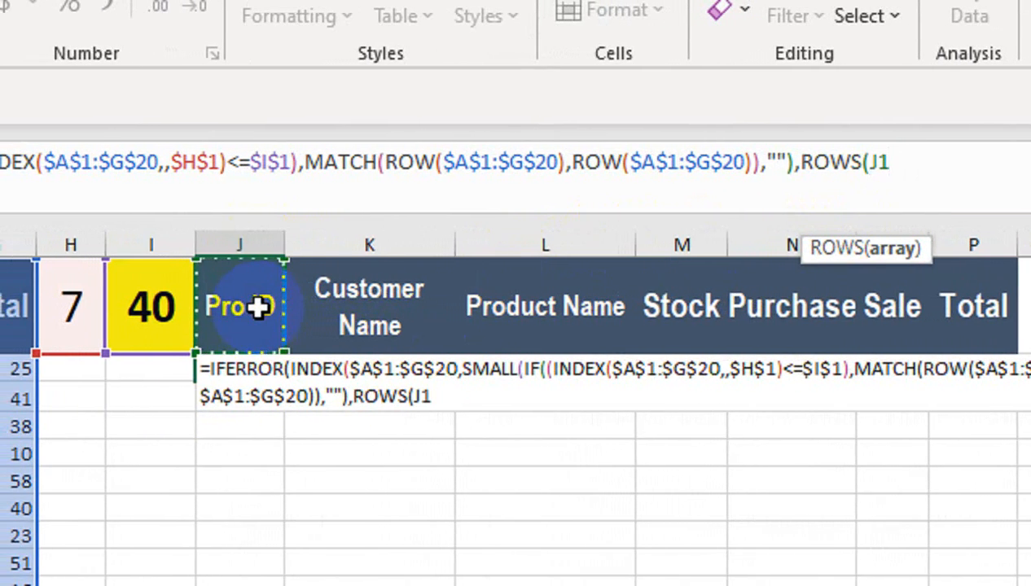
key("Down")
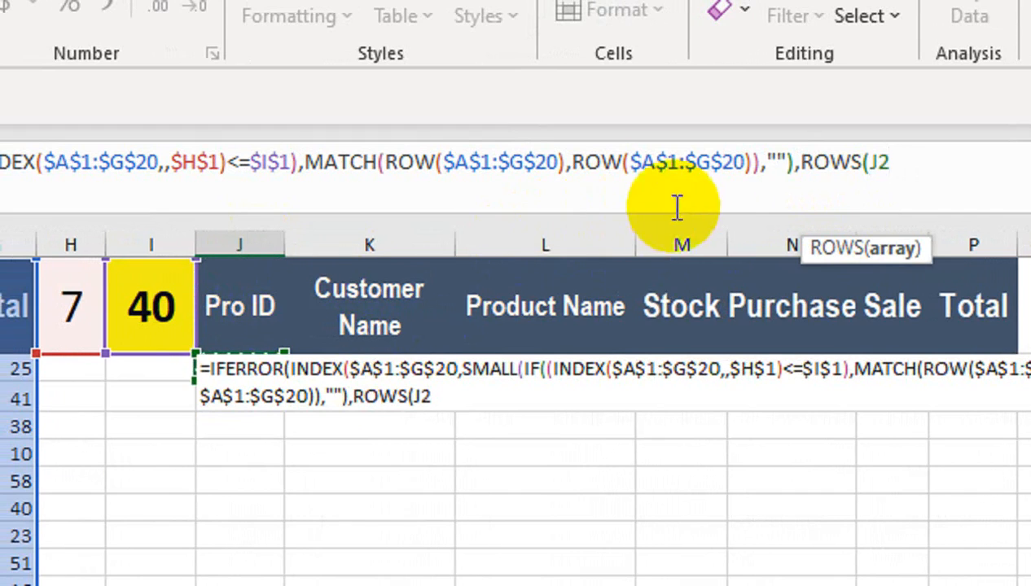
type(":J2")
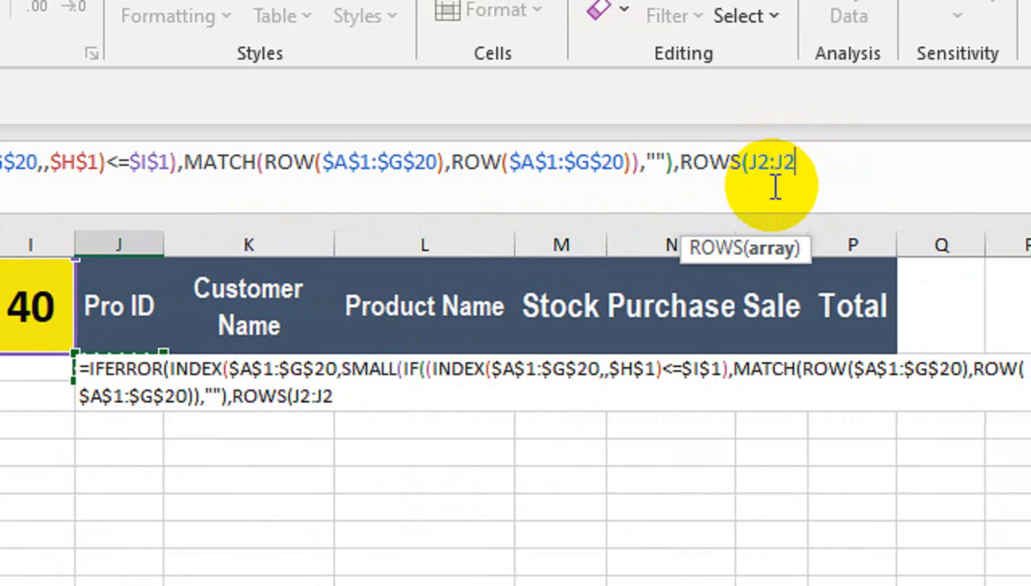
left_click_drag(783, 162, 791, 164)
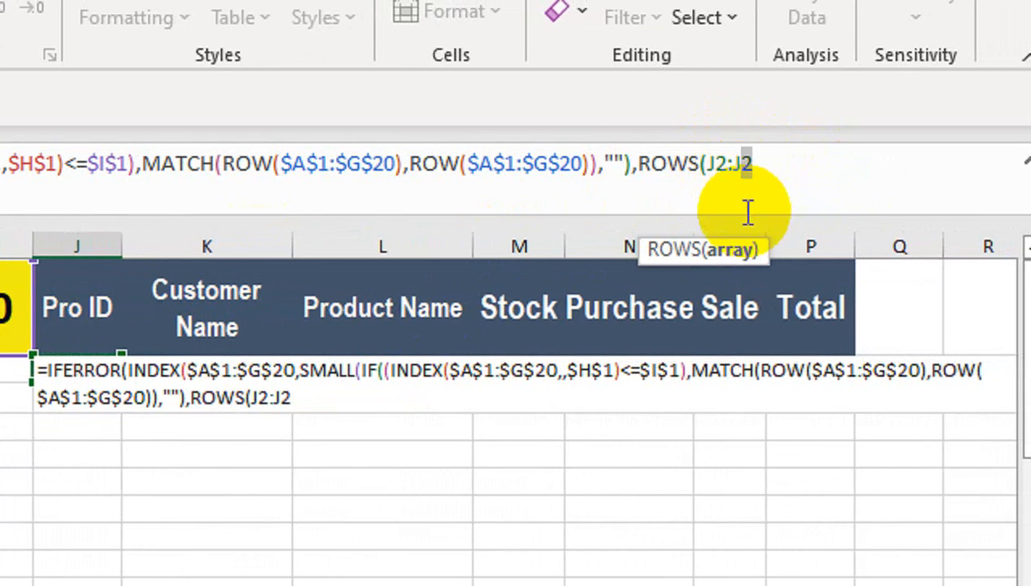
key("F4")
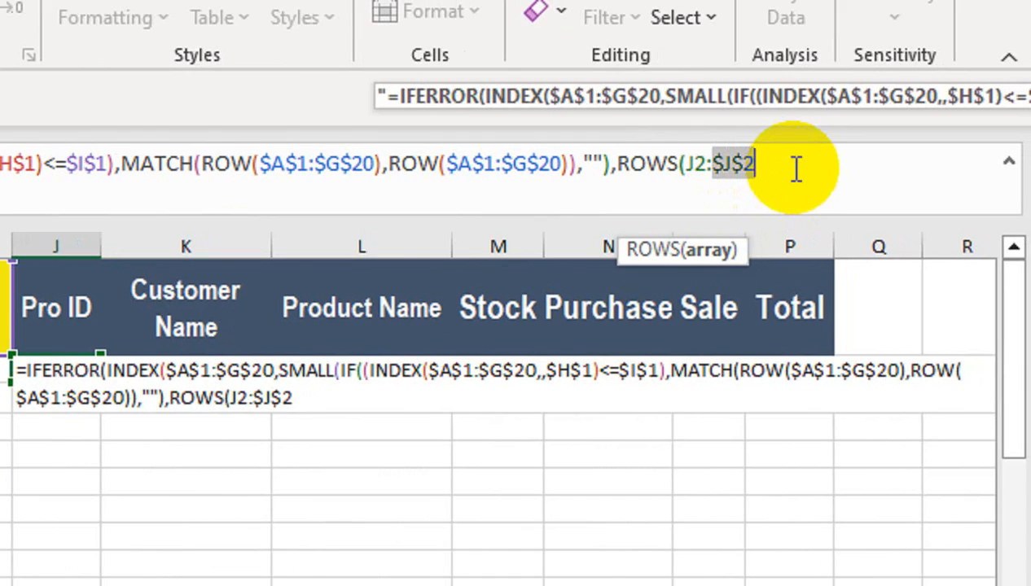
left_click(798, 163)
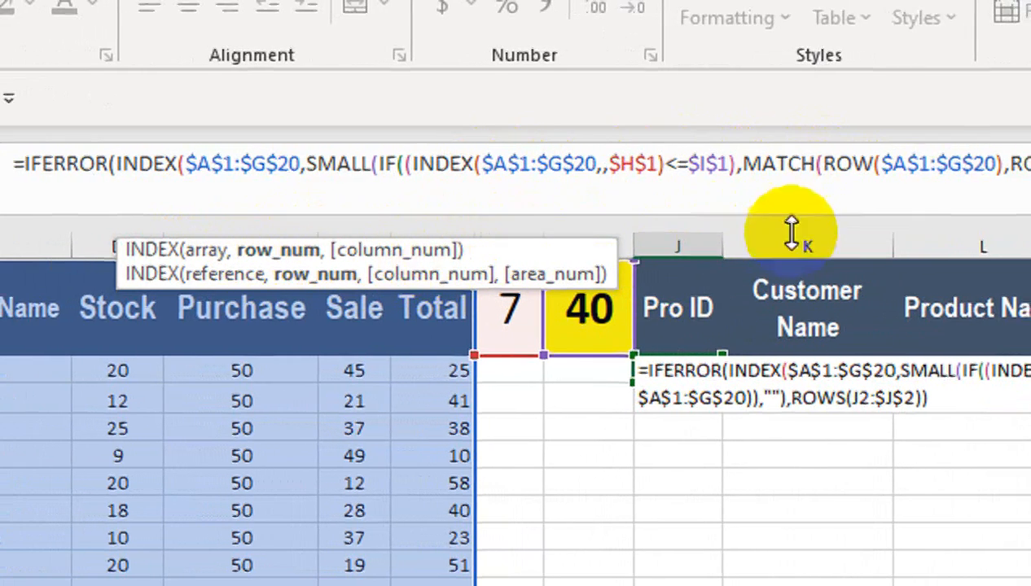
Add a COLUMNS function over $A$1:A1 as the column number of the outer INDEX.
type(",")
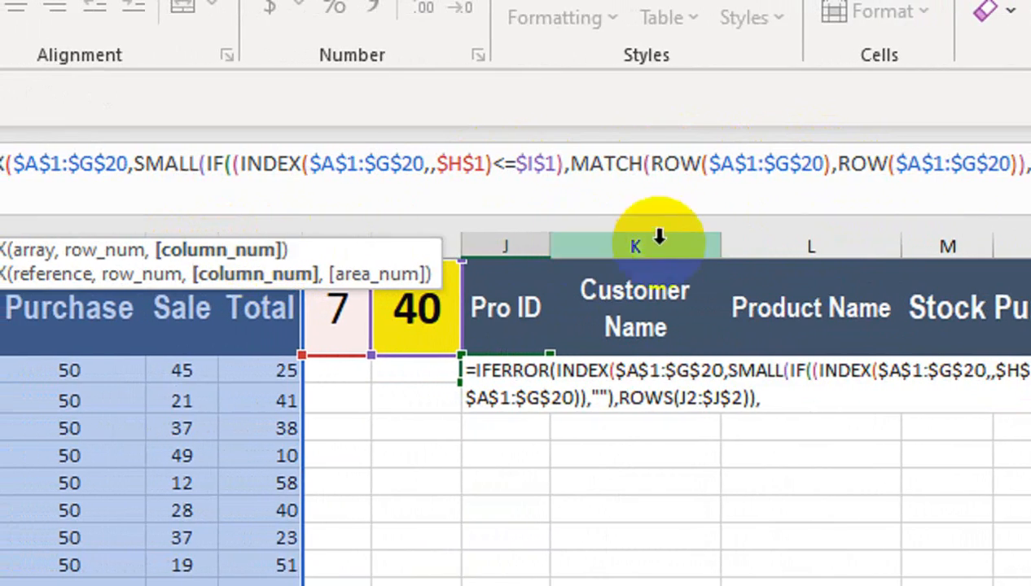
type("COLUMNS")
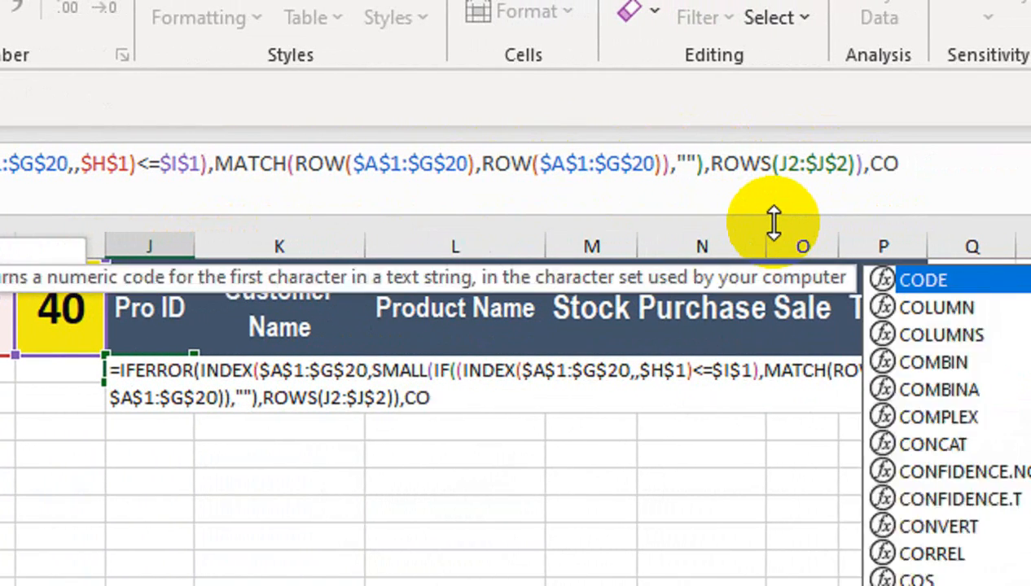
type("(")
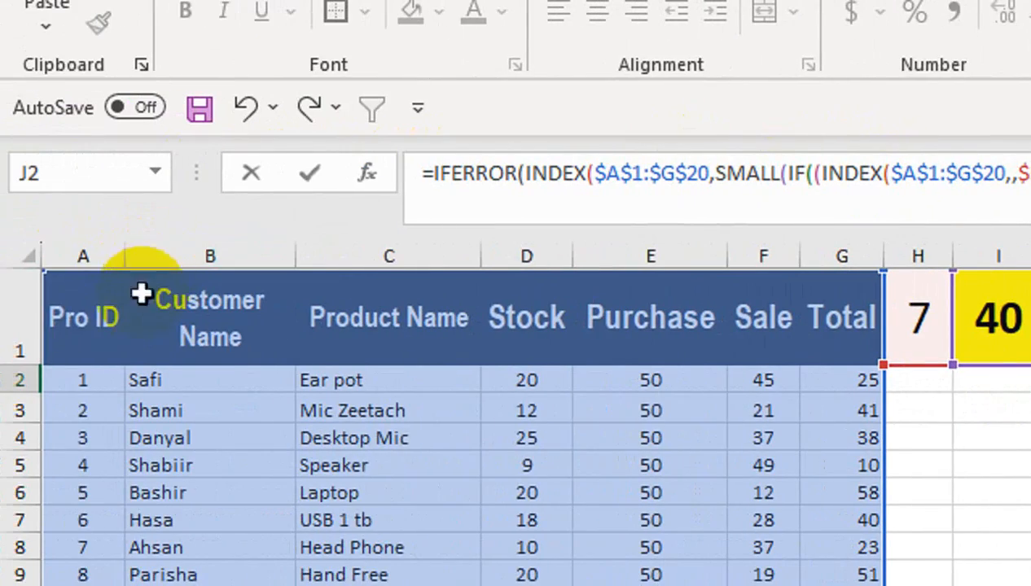
left_click(92, 313)
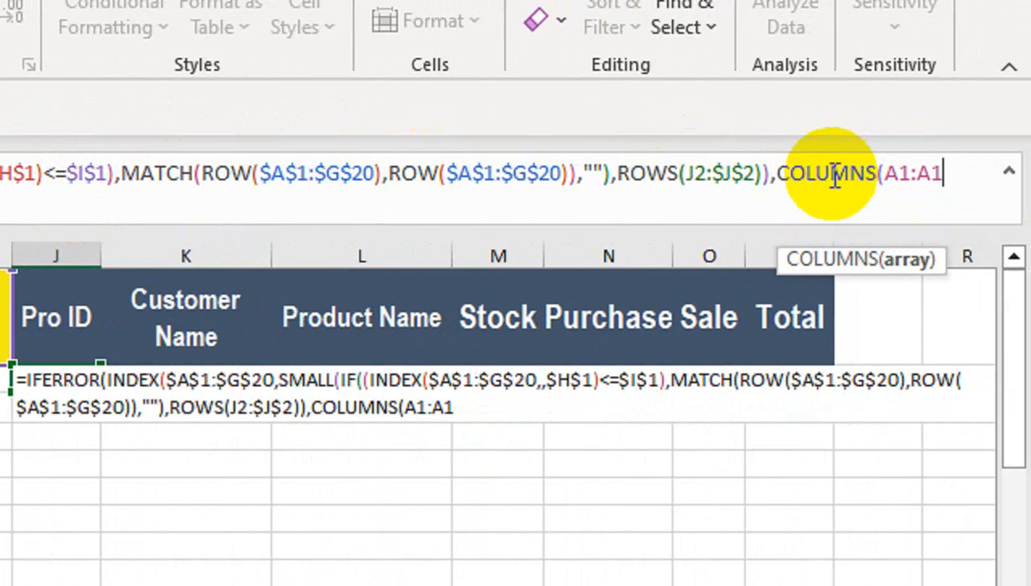
double_click(897, 174)
key("F4")
left_click(976, 171)
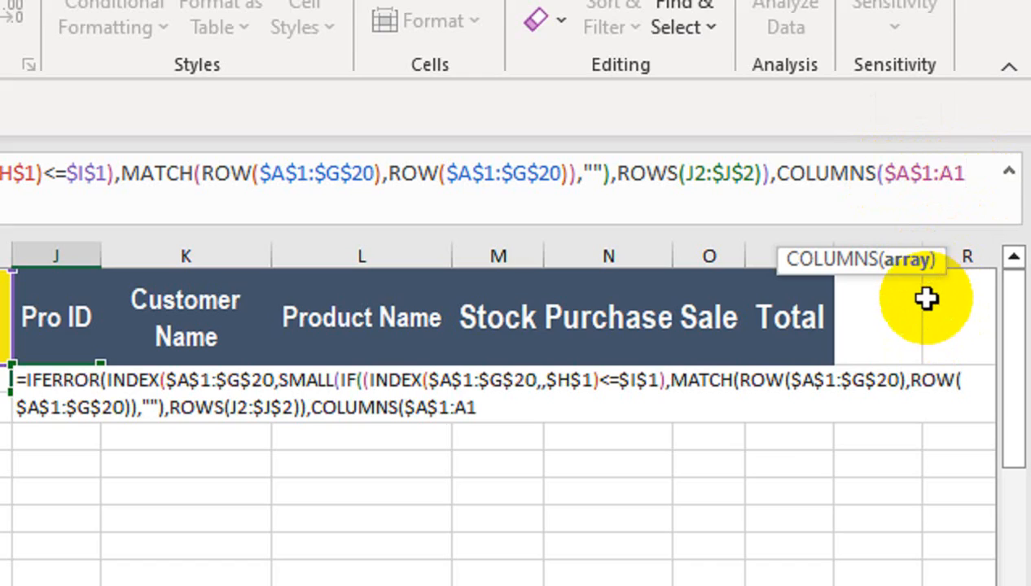
Close COLUMNS and INDEX, set the IFERROR value-if-error to an empty string "", and commit the formula.
type(")),")
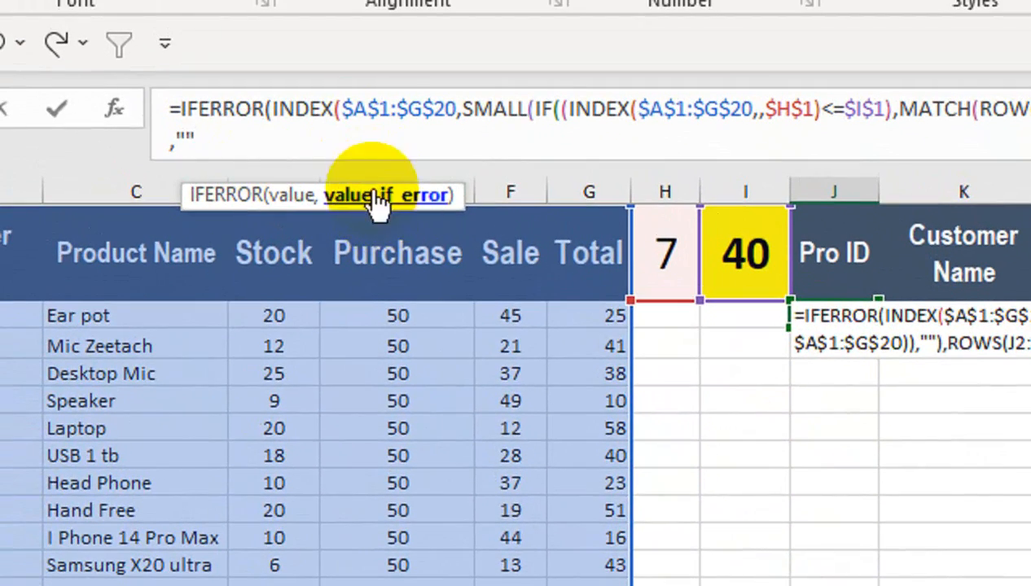
type(")")
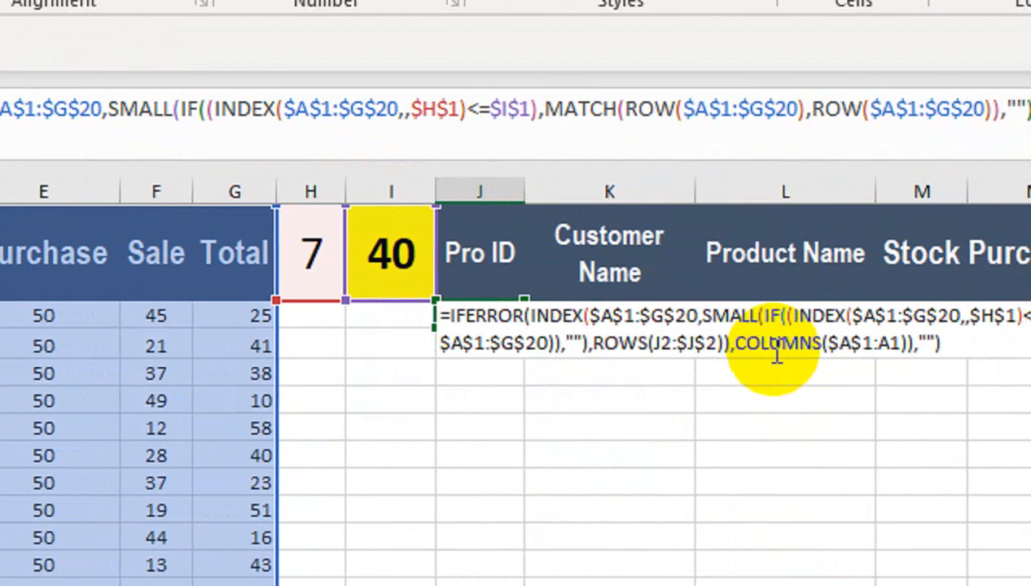
key("Return")
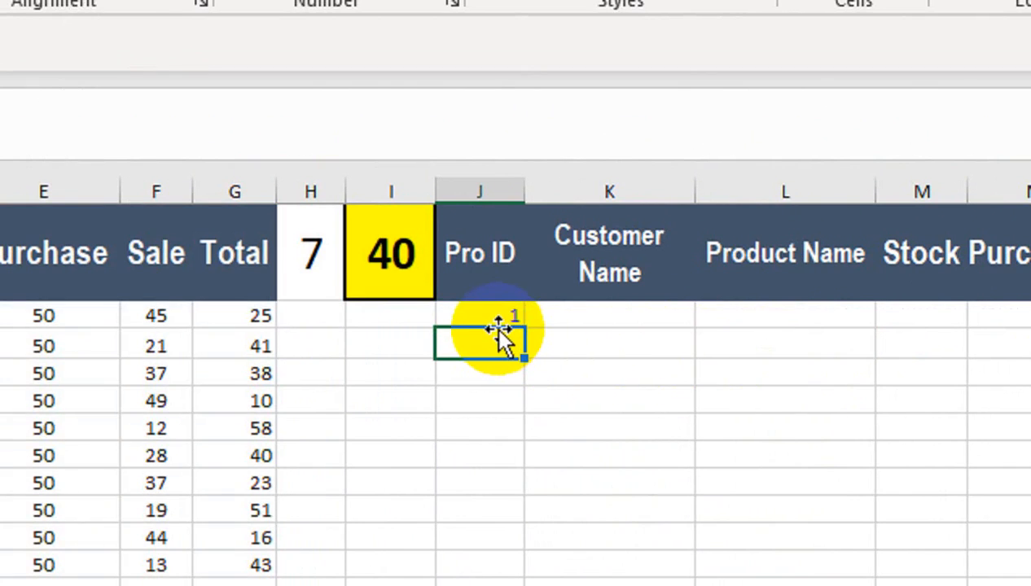
Fill the J2 formula down the Pro ID results column.
left_click_drag(245, 315, 1, 315)
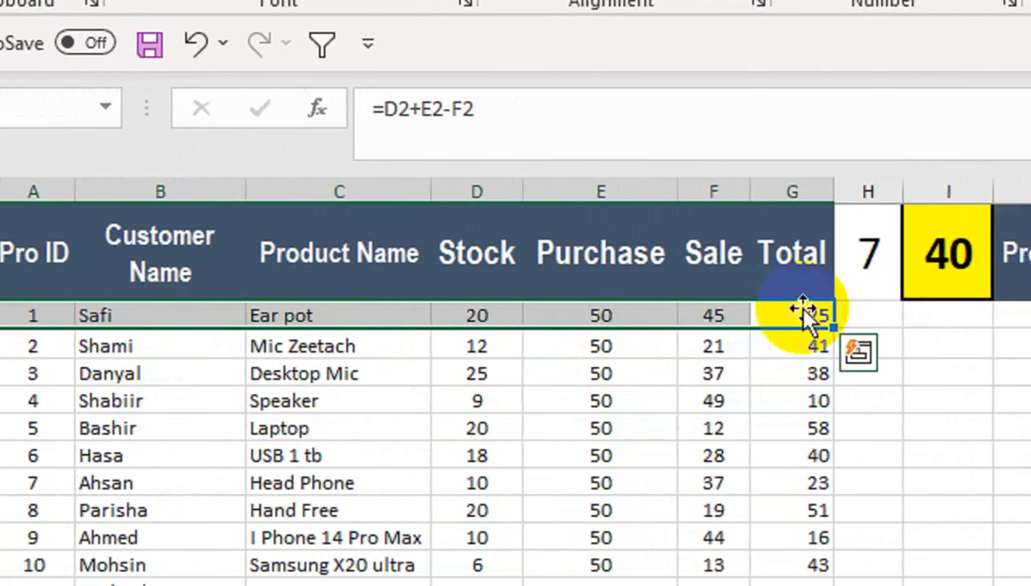
left_click(1028, 318)
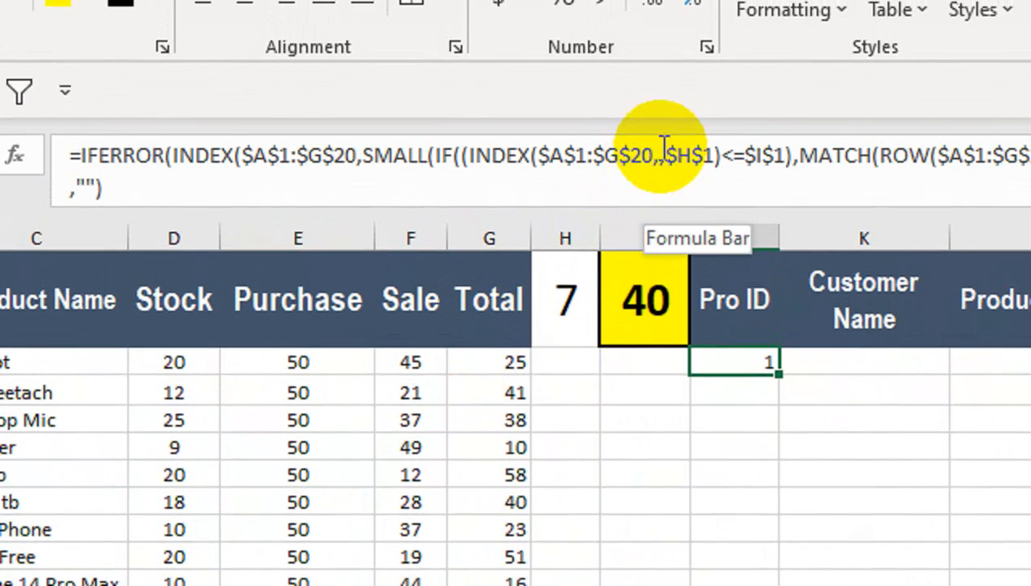
left_click(663, 147)
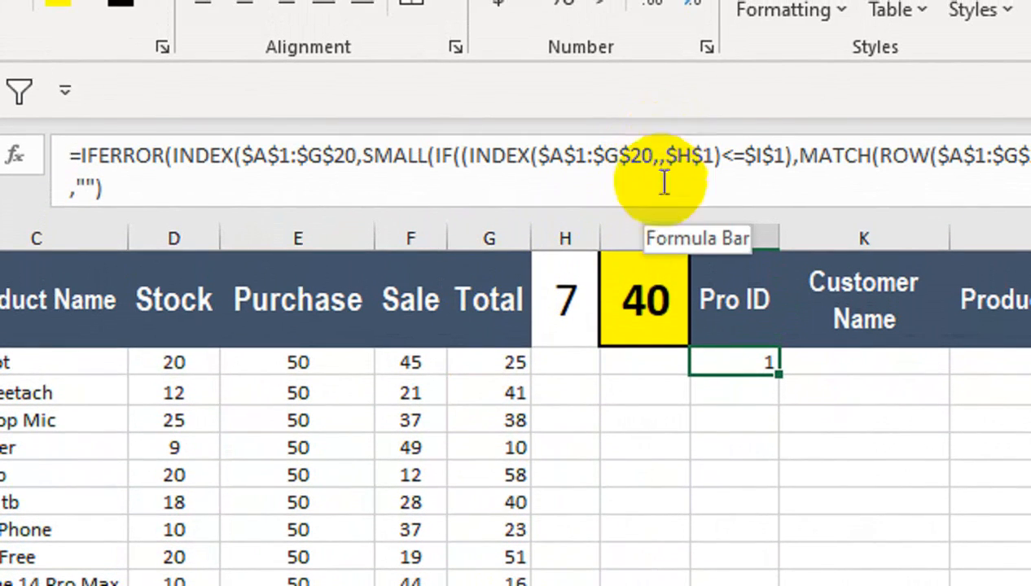
key("Escape")
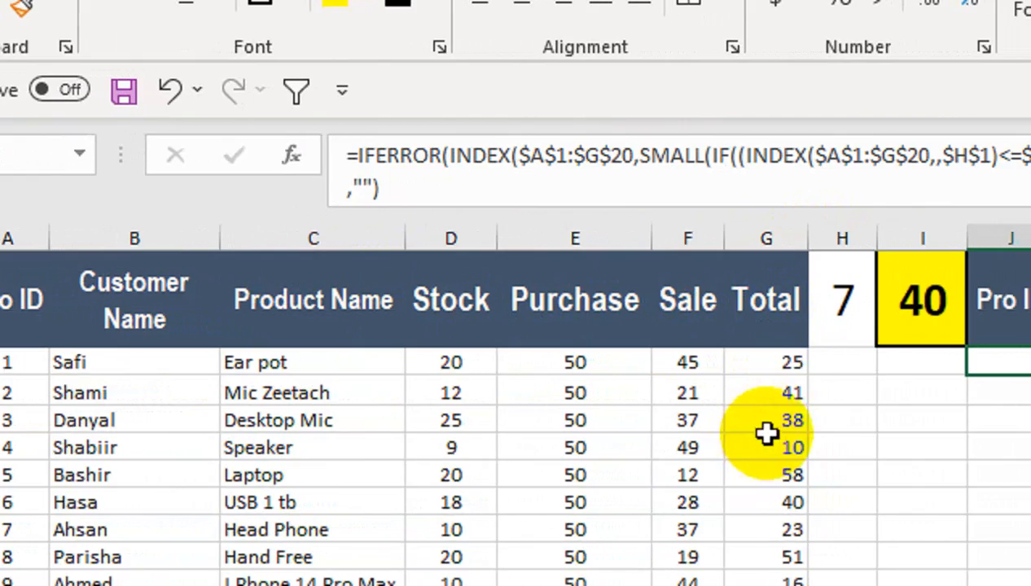
left_click_drag(903, 376, 774, 481)
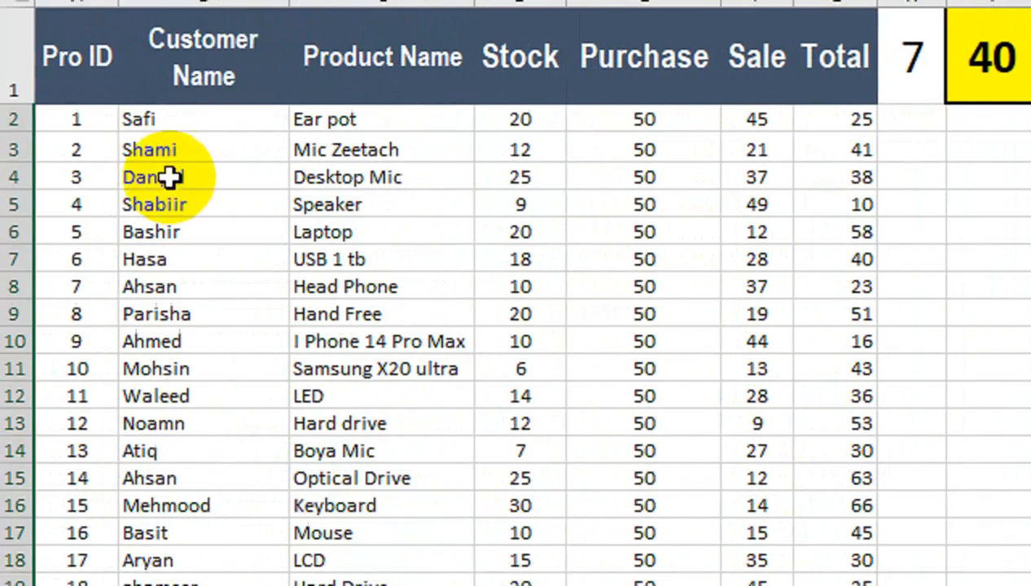
Test the threshold cell I1 with 30 and return it to 40.
left_click_drag(122, 173, 873, 182)
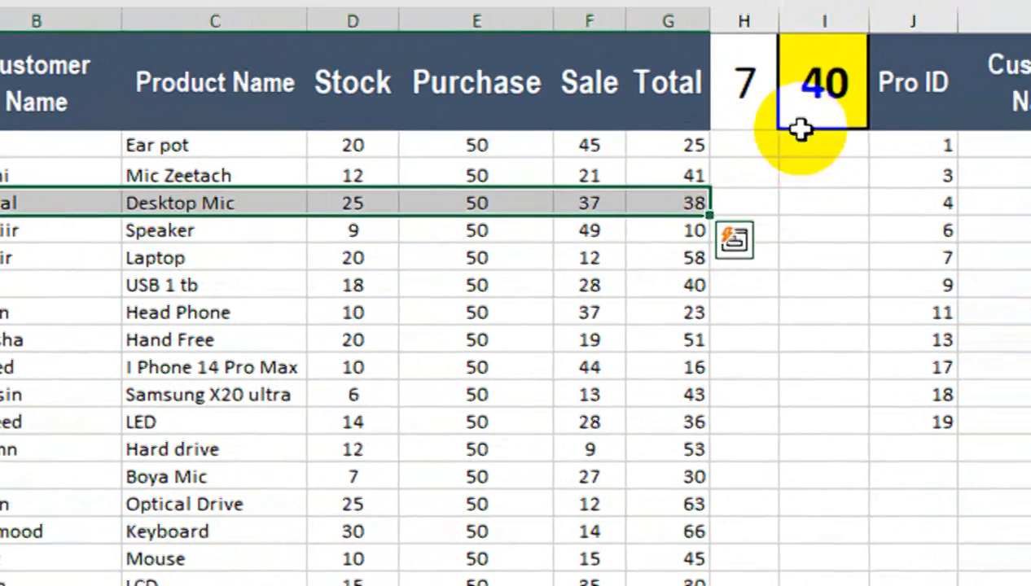
left_click(887, 65)
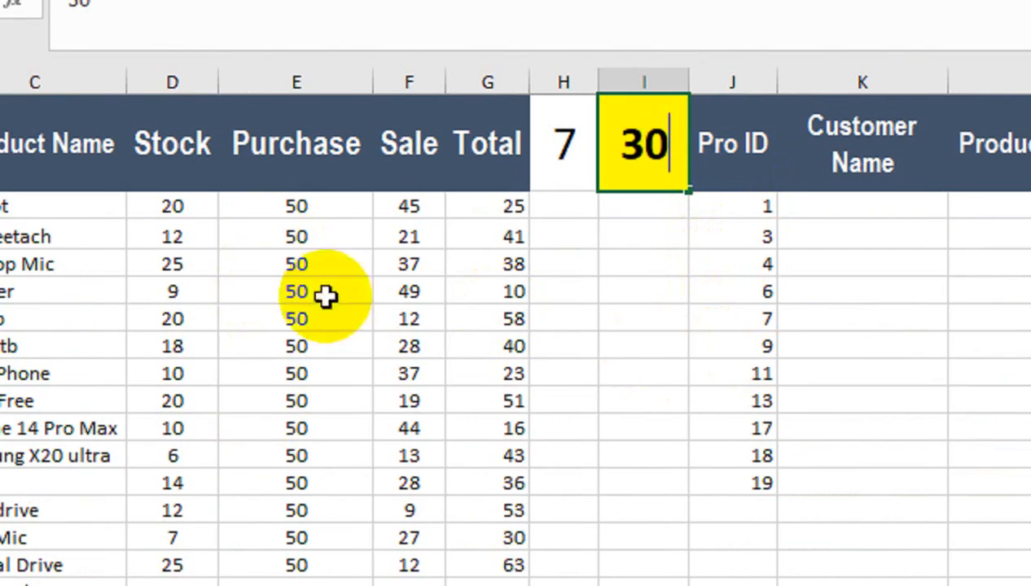
key("Return")
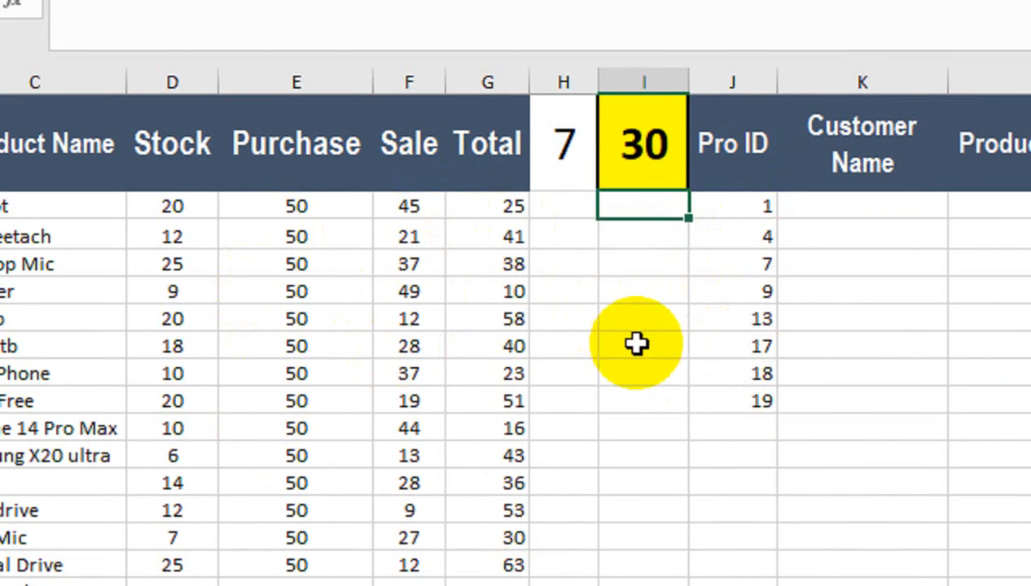
left_click(656, 179)
type("40")
key("Return")
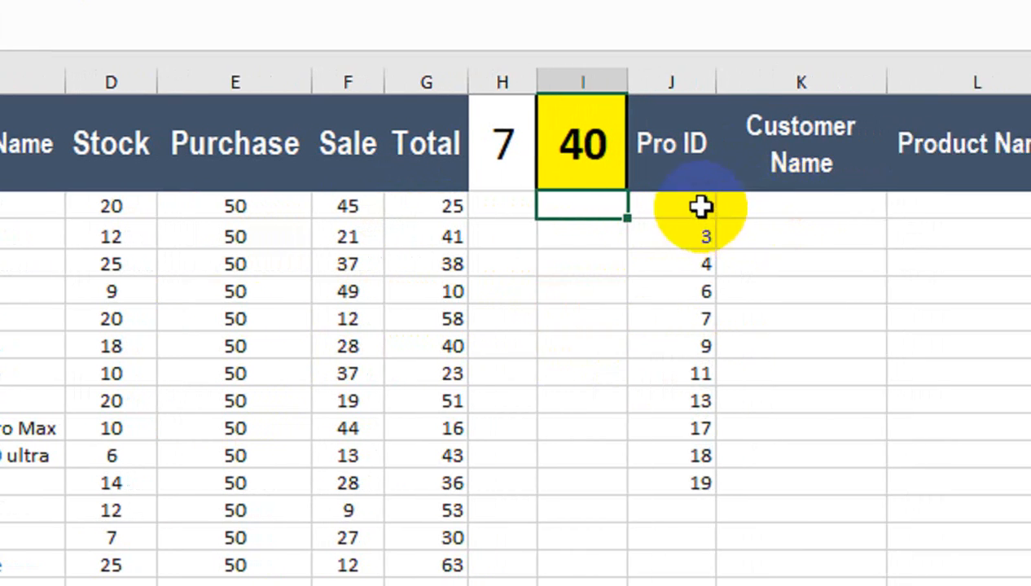
Select the Pro ID results J2:J20 and fill their formulas across to the Total column P.
left_click_drag(760, 207, 782, 489)
left_click_drag(721, 464, 702, 584)
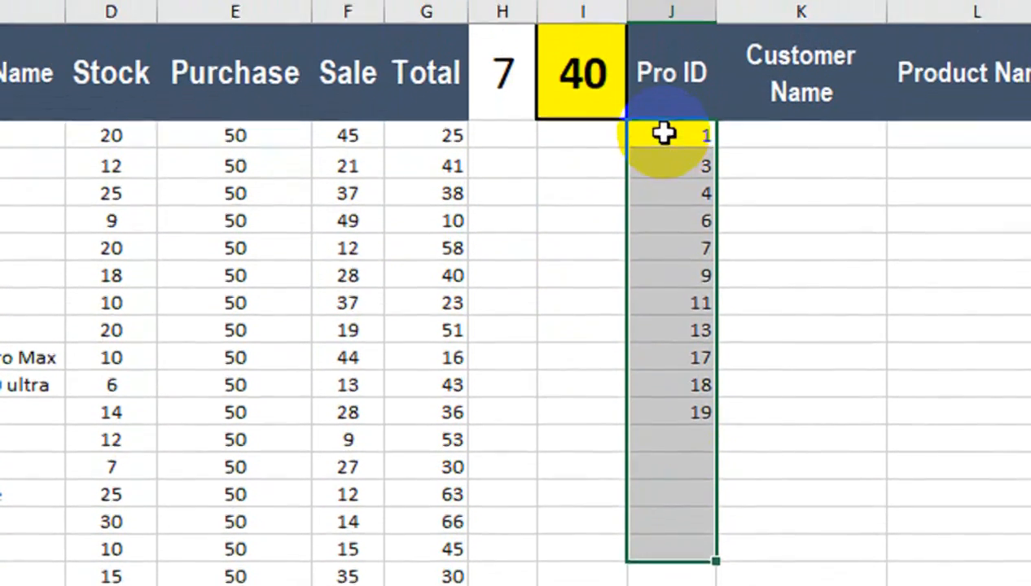
left_click(664, 181)
left_click_drag(664, 148, 714, 448)
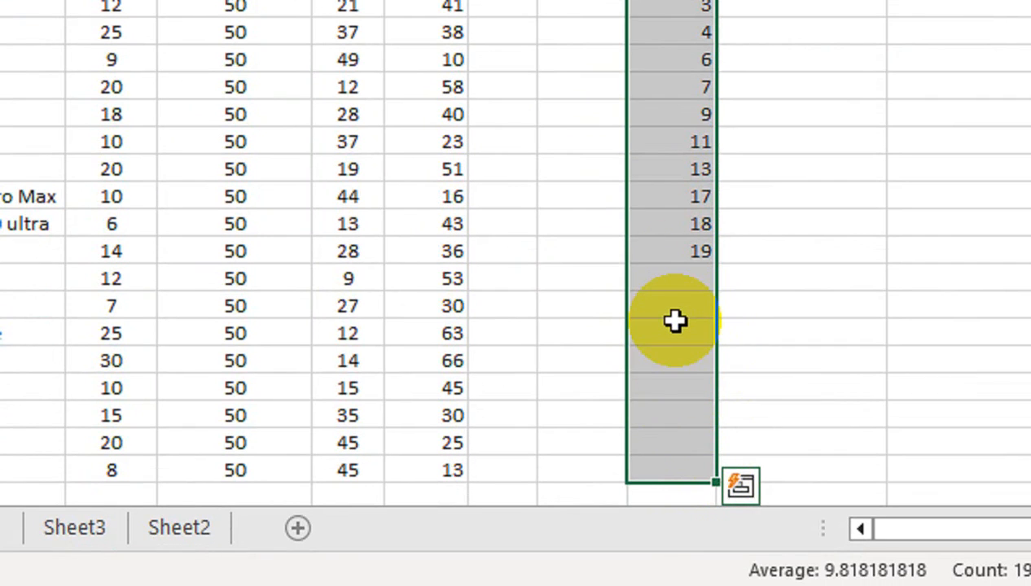
left_click_drag(717, 483, 1030, 453)
left_click_drag(861, 453, 852, 437)
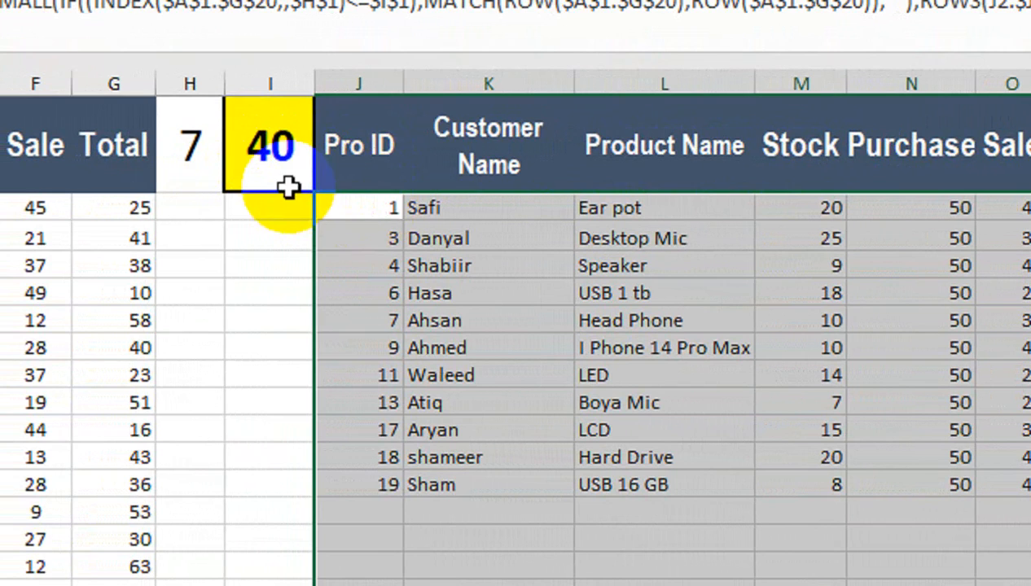
type("50")
key("Return")
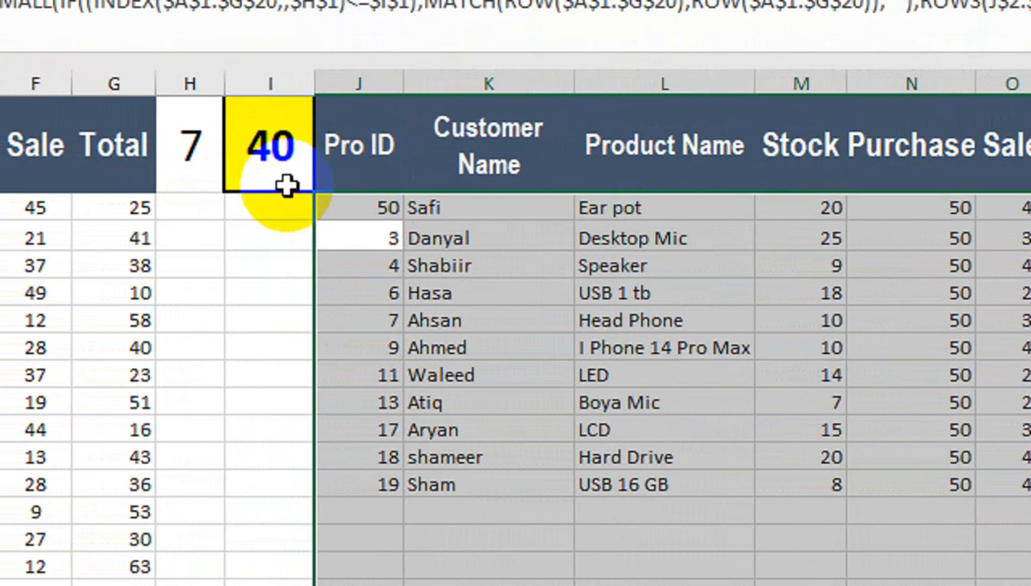
key("ctrl+z")
Test the extracted records with thresholds of 50 and 25 in cell I1.
left_click(275, 145)
type("50")
key("Return")
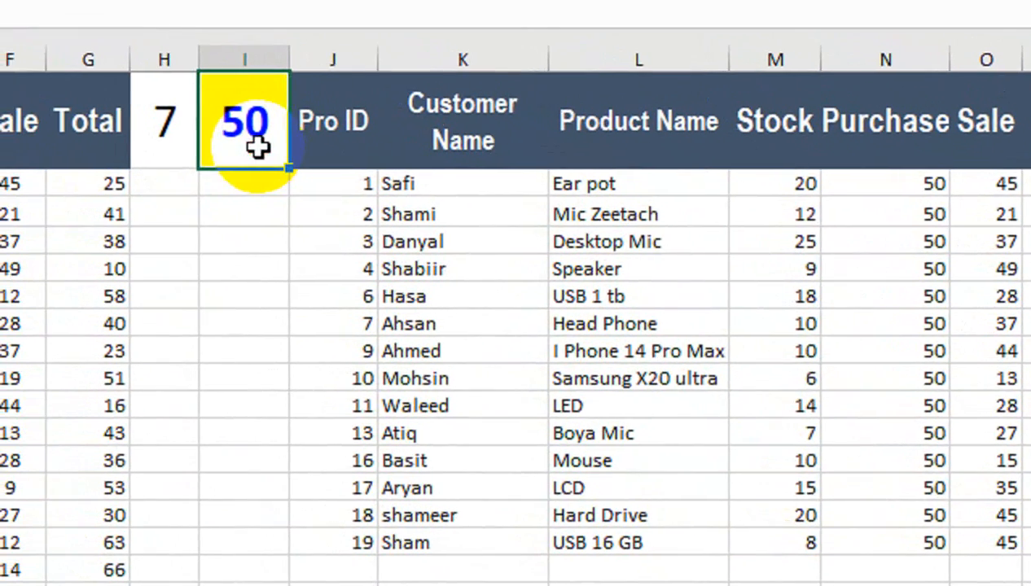
type("25")
key("Return")
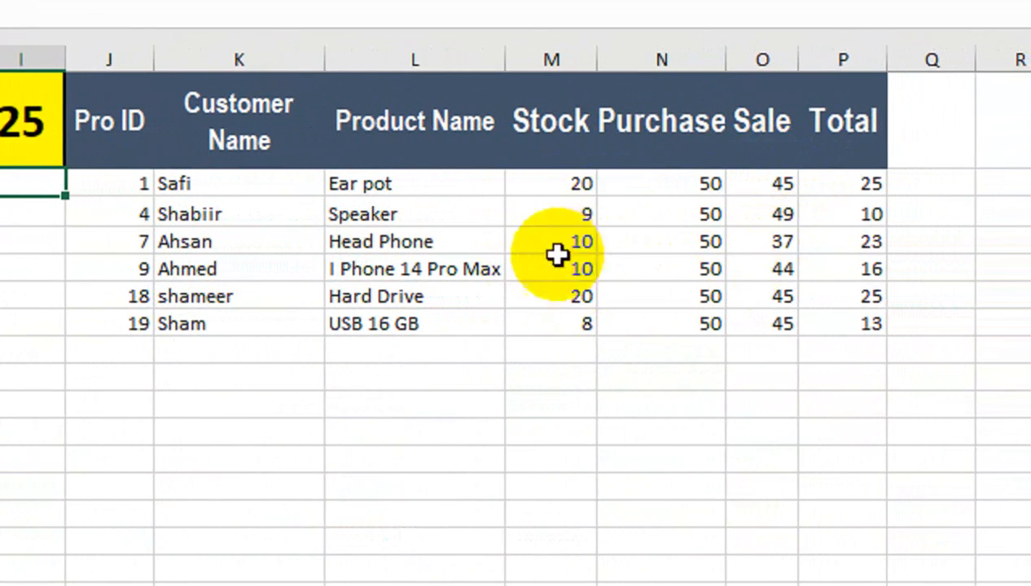
Set the threshold in cell I1 to 60.
left_click(46, 146)
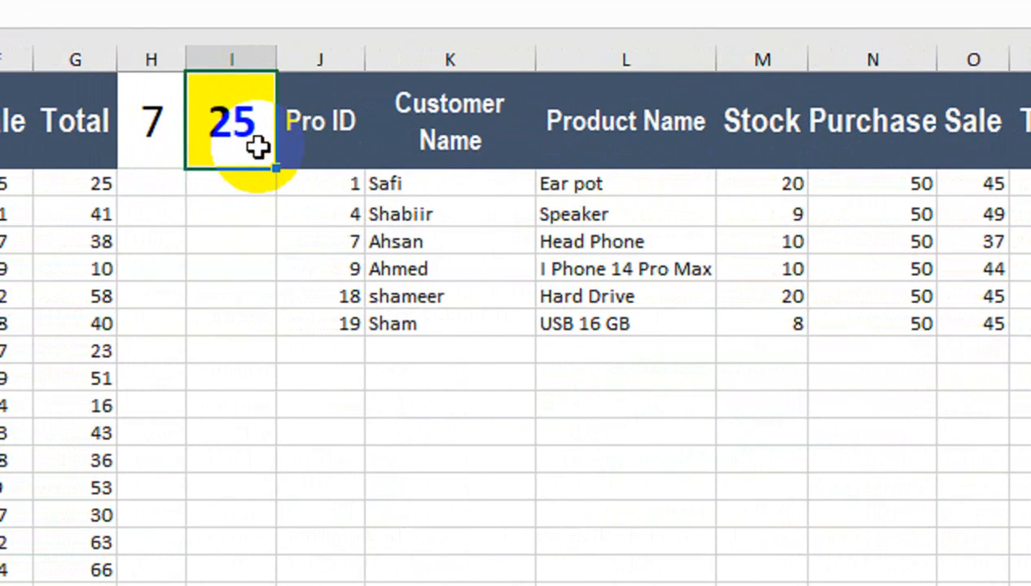
double_click(258, 147)
key("BackSpace")
key("BackSpace")
type("60")
key("Return")
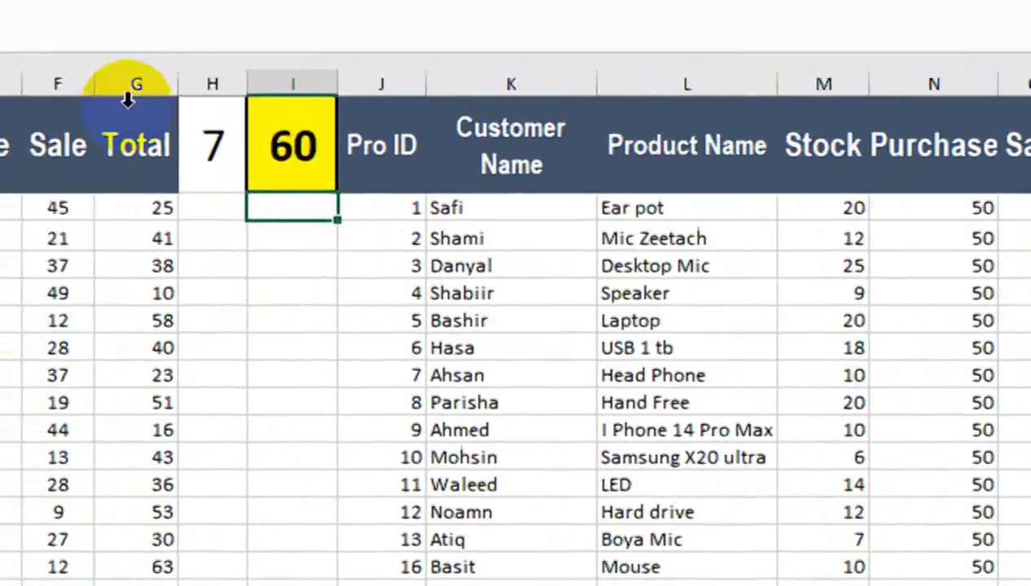
Hide the column number in cell H1 by setting its font colour to white.
left_click(82, 91)
left_click(253, 170)
left_click(210, 153)
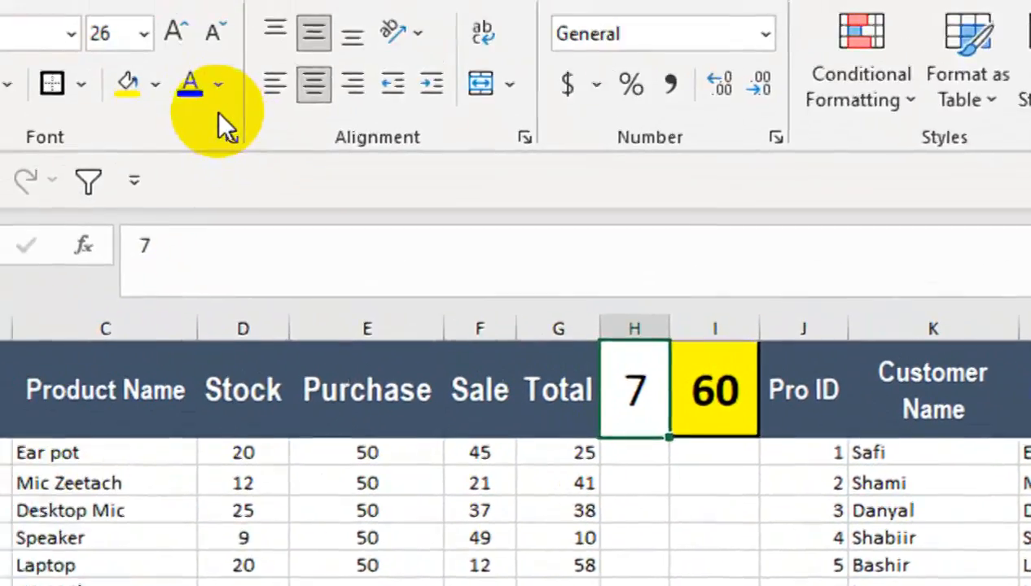
left_click(219, 85)
left_click(213, 221)
left_click(927, 570)
left_click(788, 444)
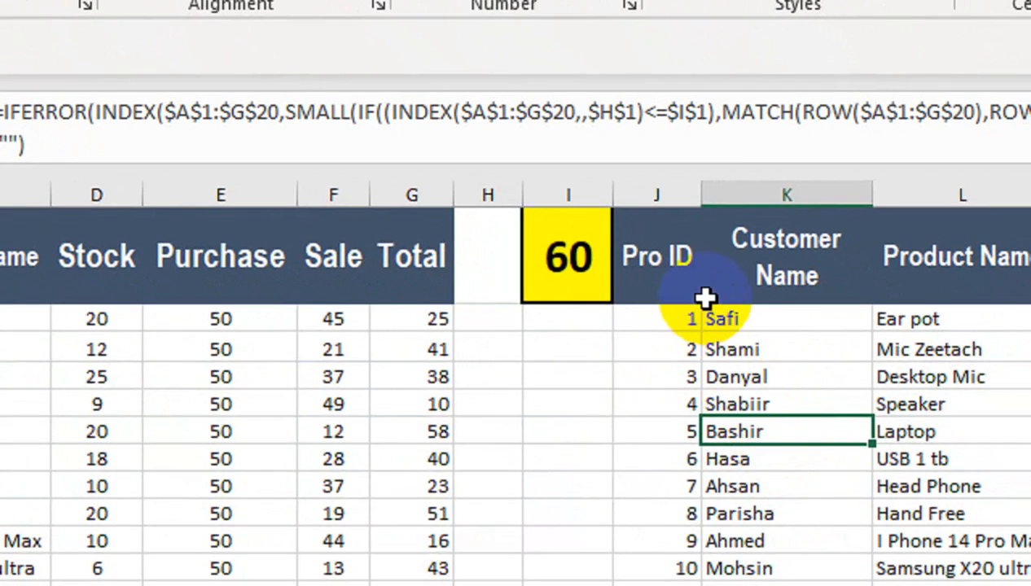